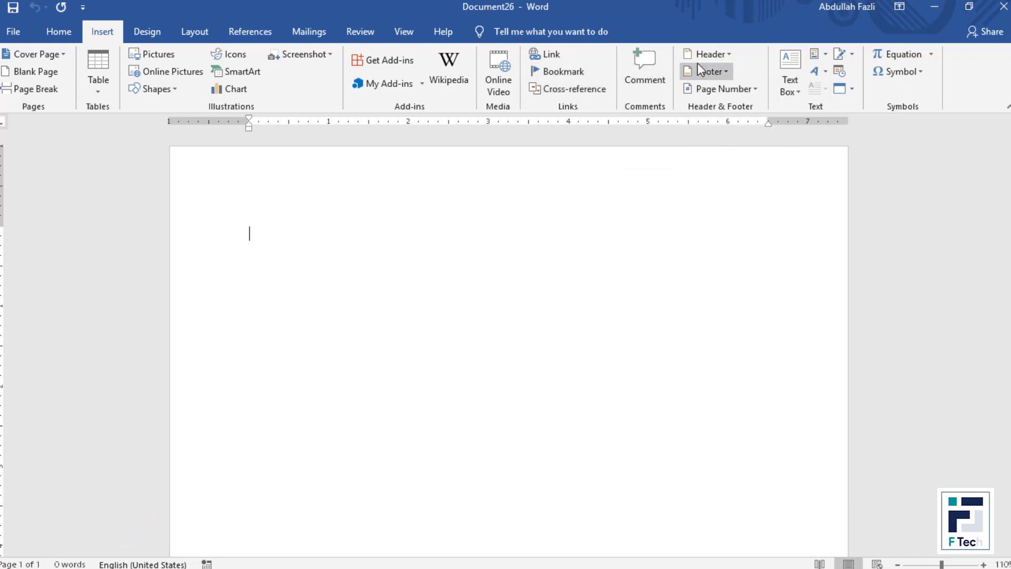
Step: Draw a text box about 3.18" wide and 0.78" high near the page's upper edge and enter "dsfjaslfjsalkdfjs" in it
click(789, 79)
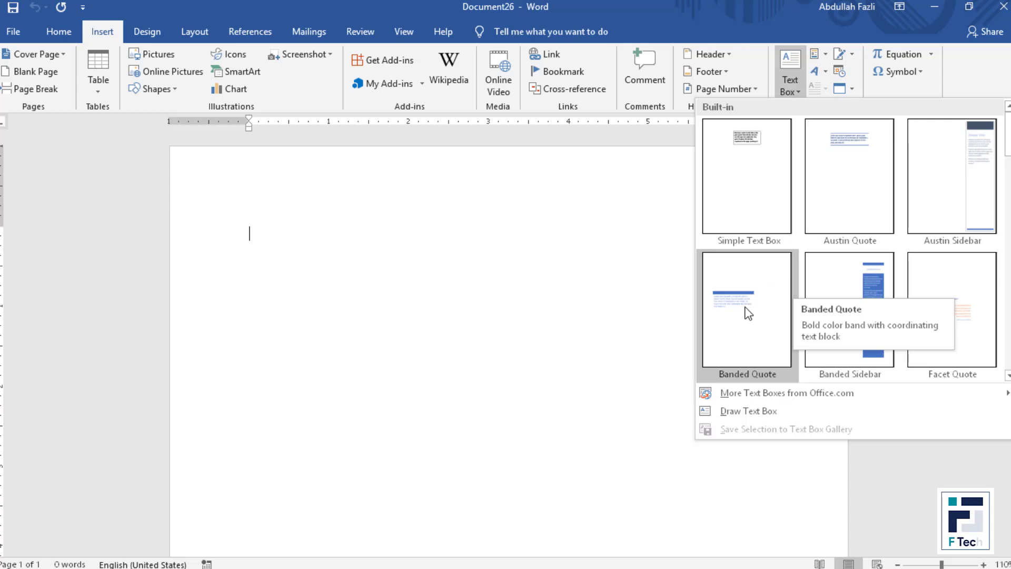
scroll(895, 266, down, 10)
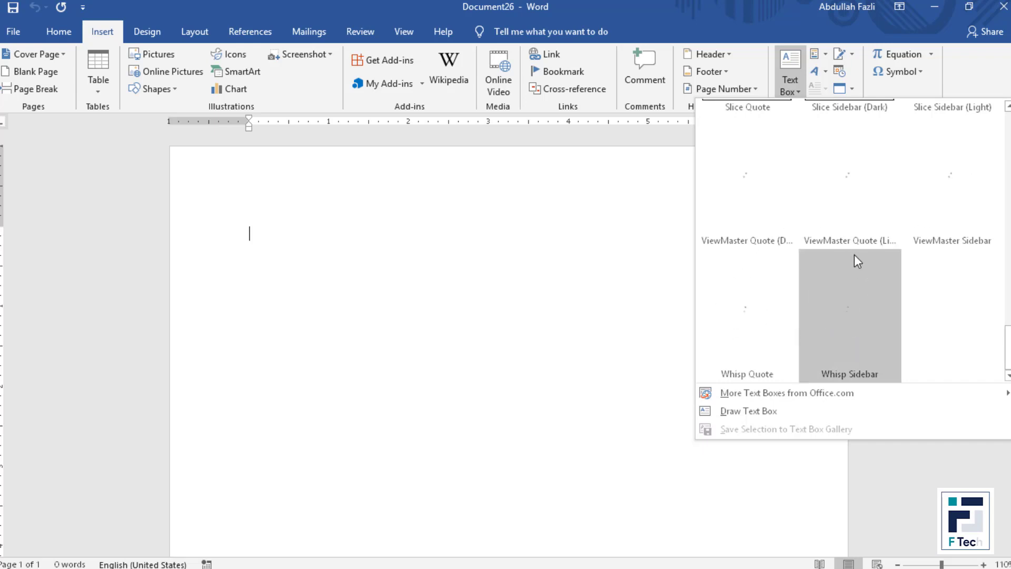
scroll(790, 234, up, 10)
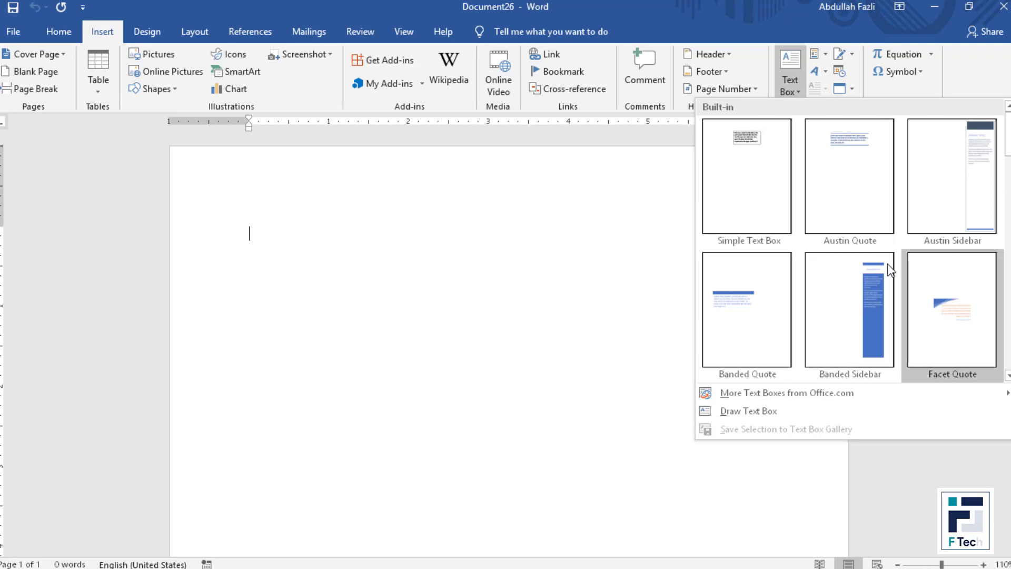
click(754, 413)
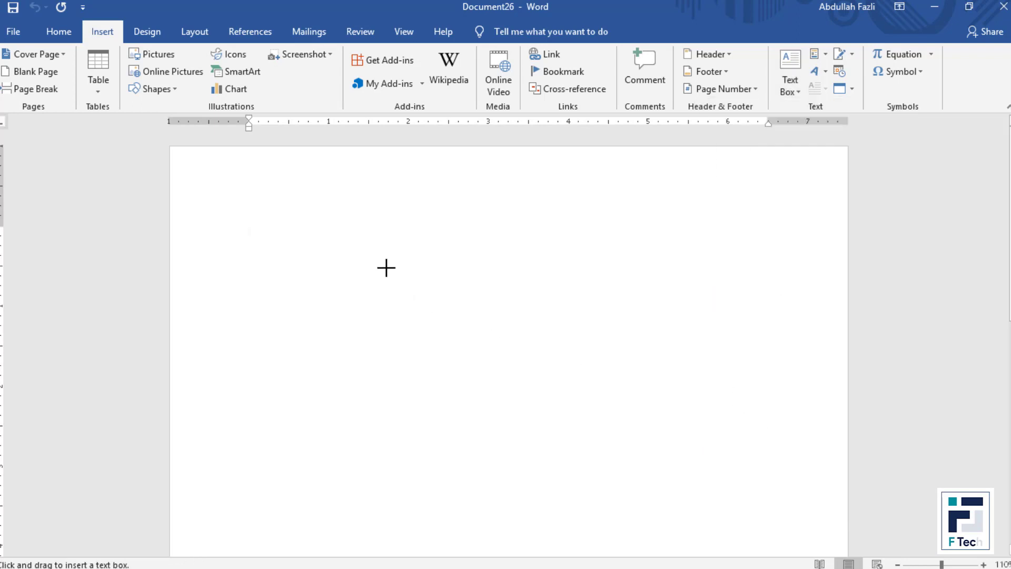
mouse_move(279, 216)
mouse_down()
mouse_move(661, 311)
mouse_move(533, 278)
mouse_up()
text(dsfjaslfjsalkdfjs)
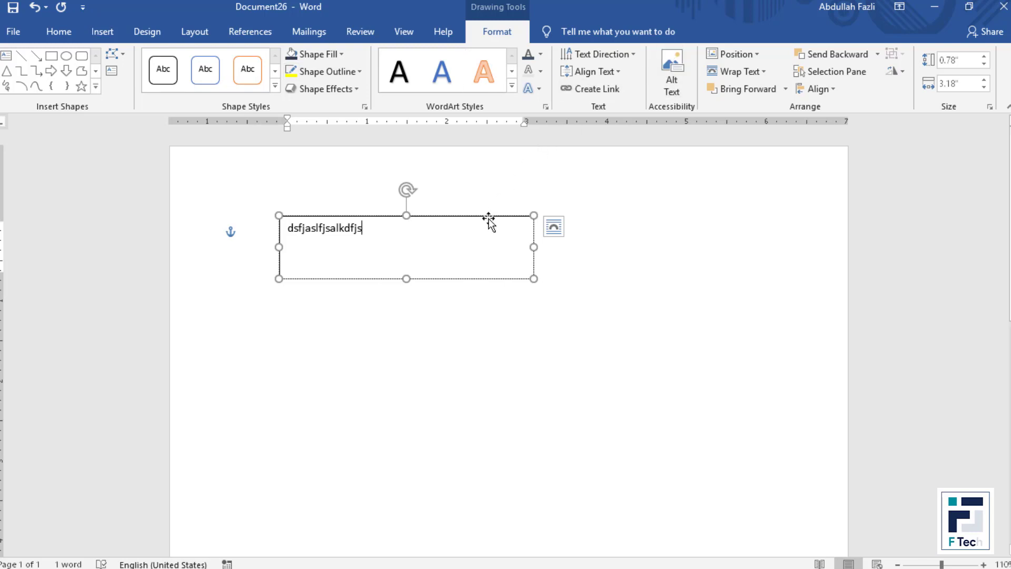
Step: Apply the orange WordArt style to the text box's text and reposition the box lower on the page
drag(489, 218, 480, 272)
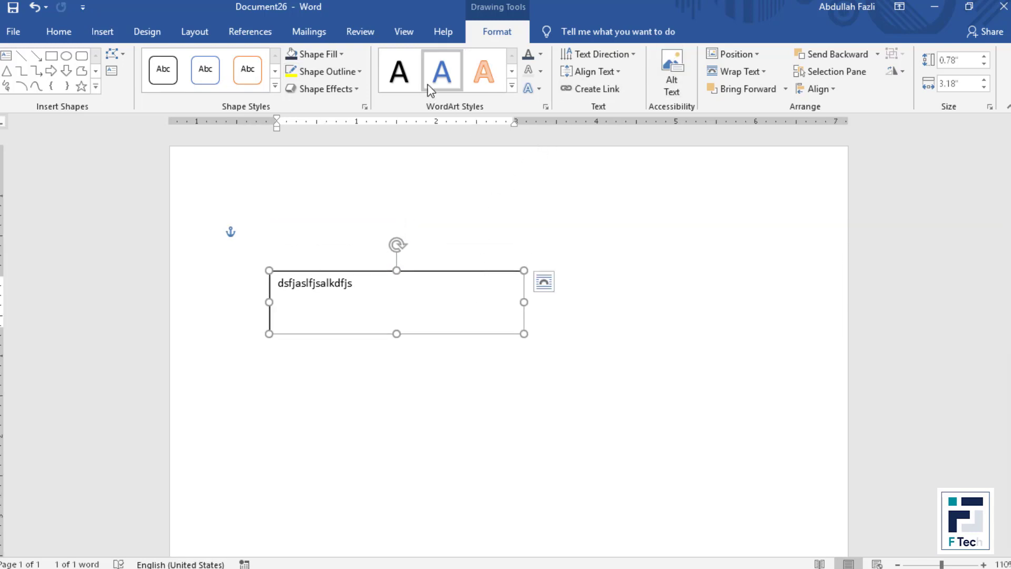
click(483, 71)
drag(468, 271, 613, 406)
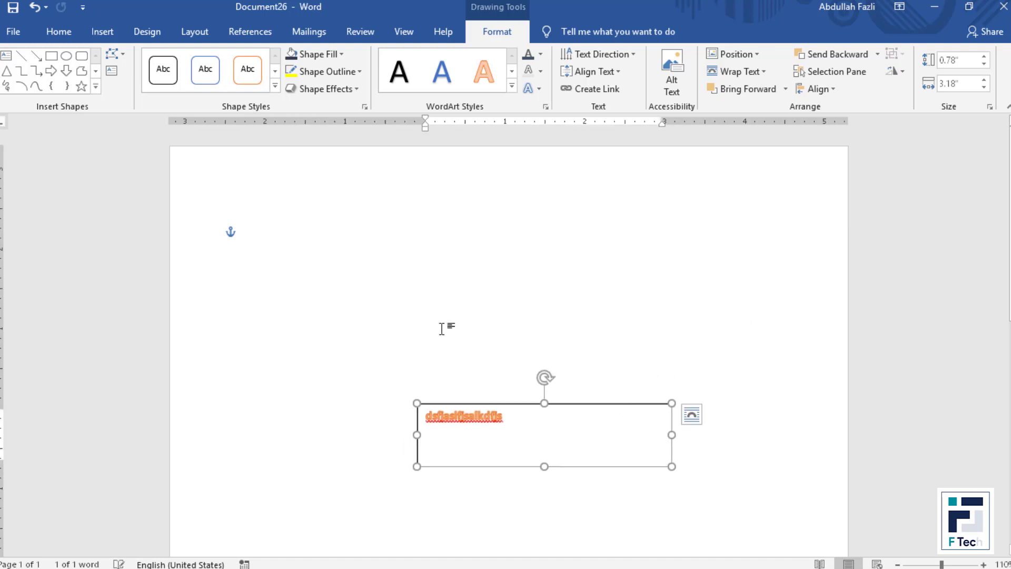
Step: Delete the text box from the page
click(500, 388)
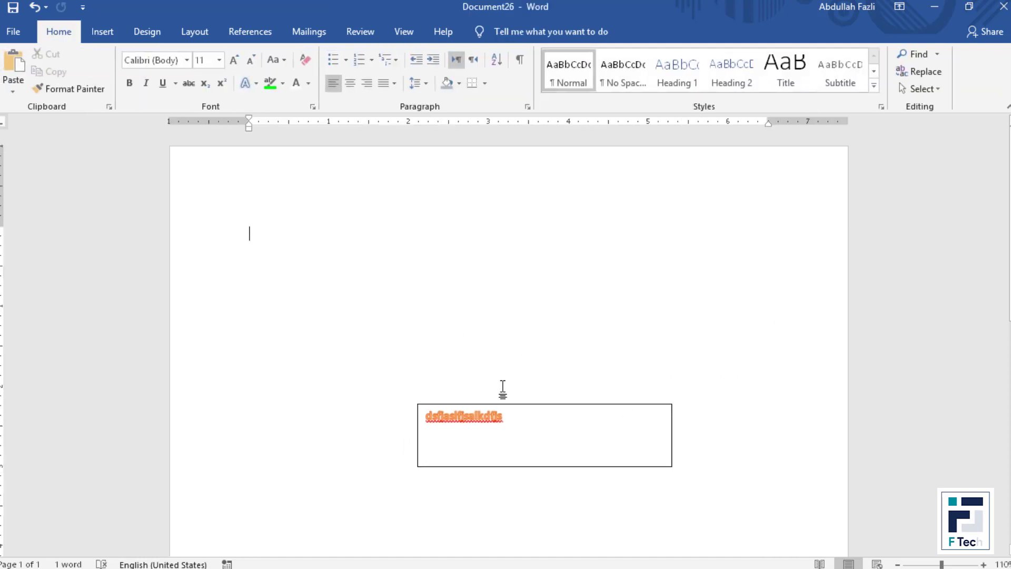
click(532, 404)
key(Delete)
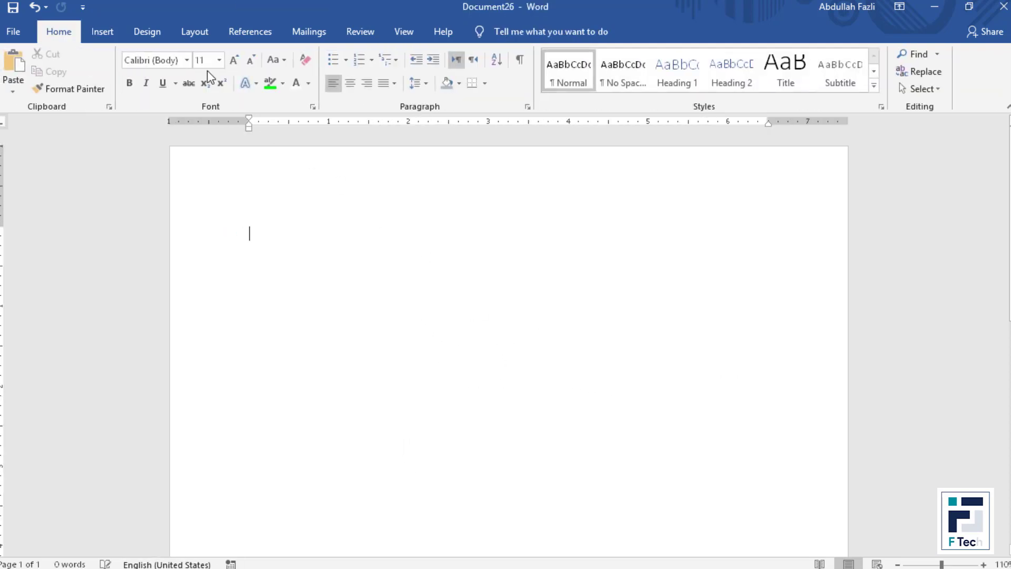
click(102, 32)
click(817, 73)
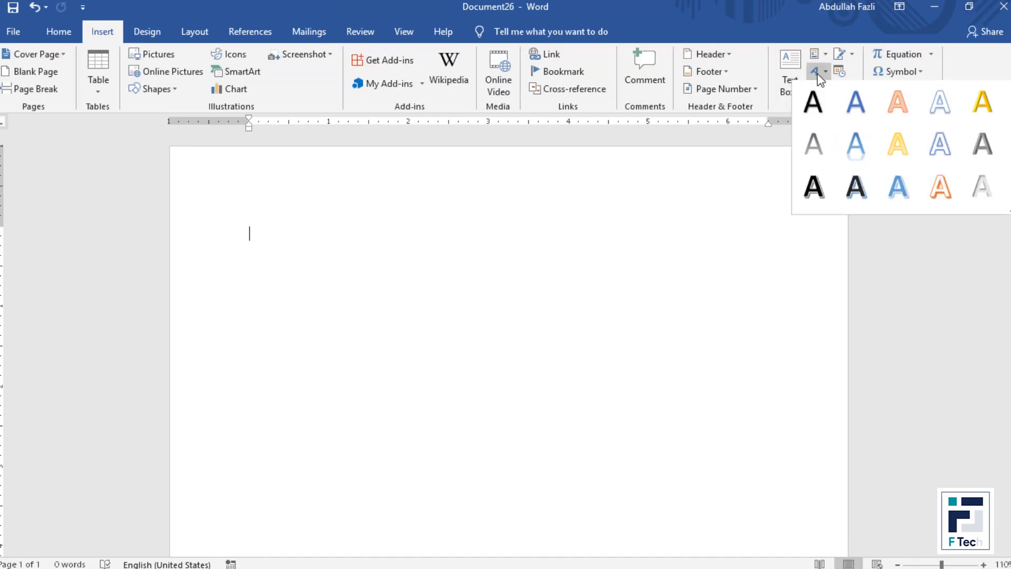
click(610, 248)
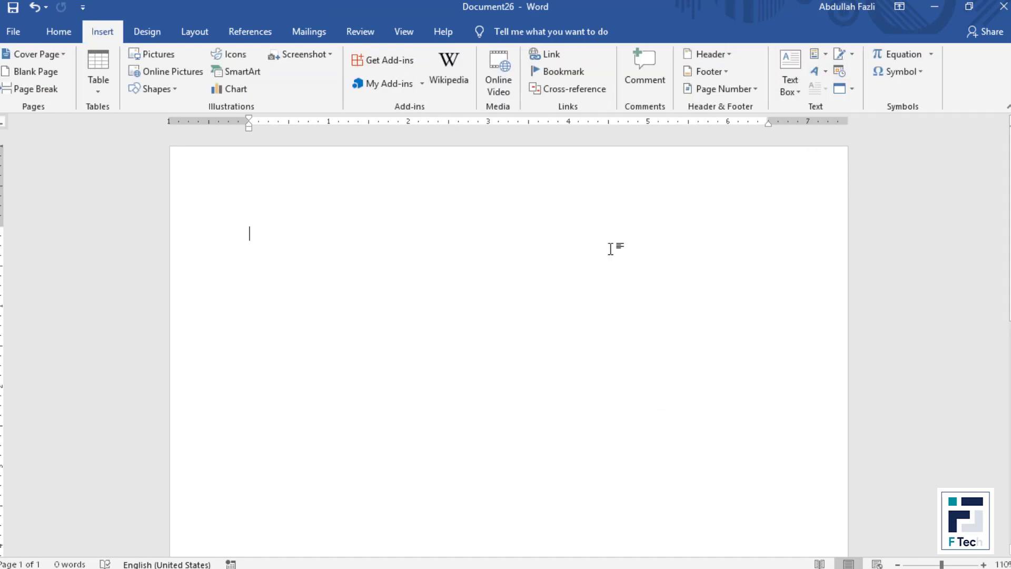
Step: Fill the document with sample paragraphs using the =rand() function
text(=rand()
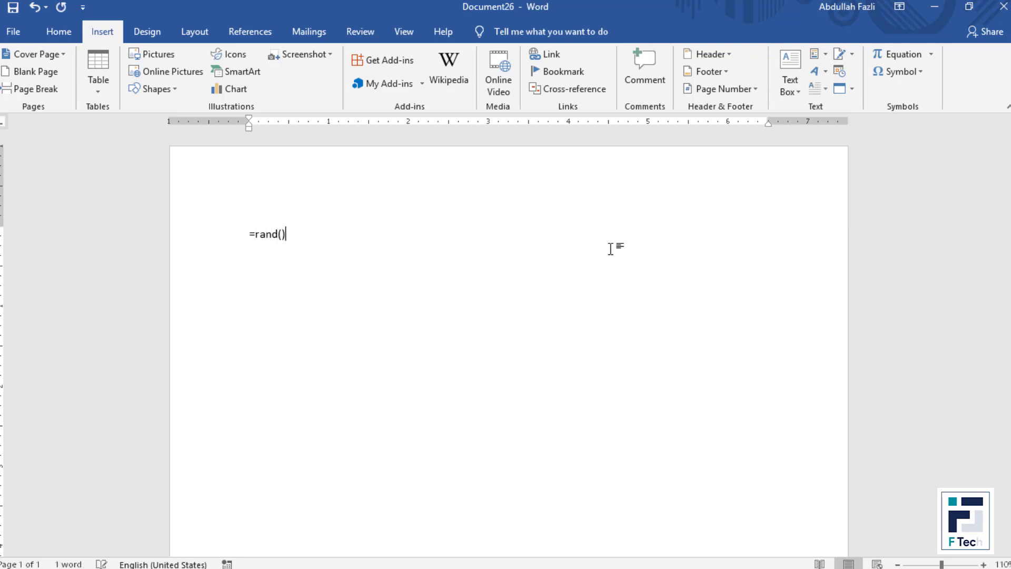
key(Return)
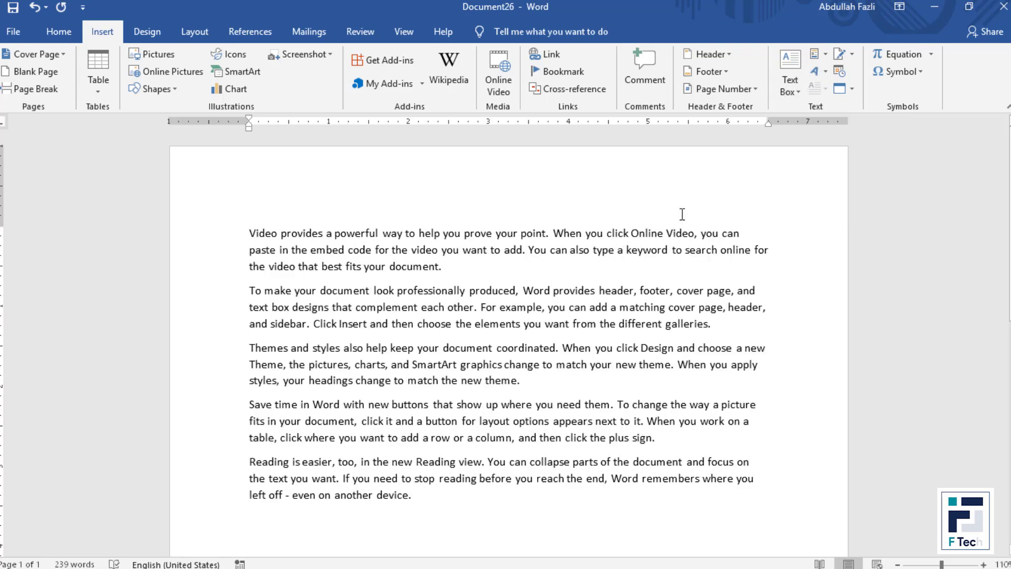
Step: Insert a gold-filled WordArt object and move it up over the first two paragraphs
click(814, 71)
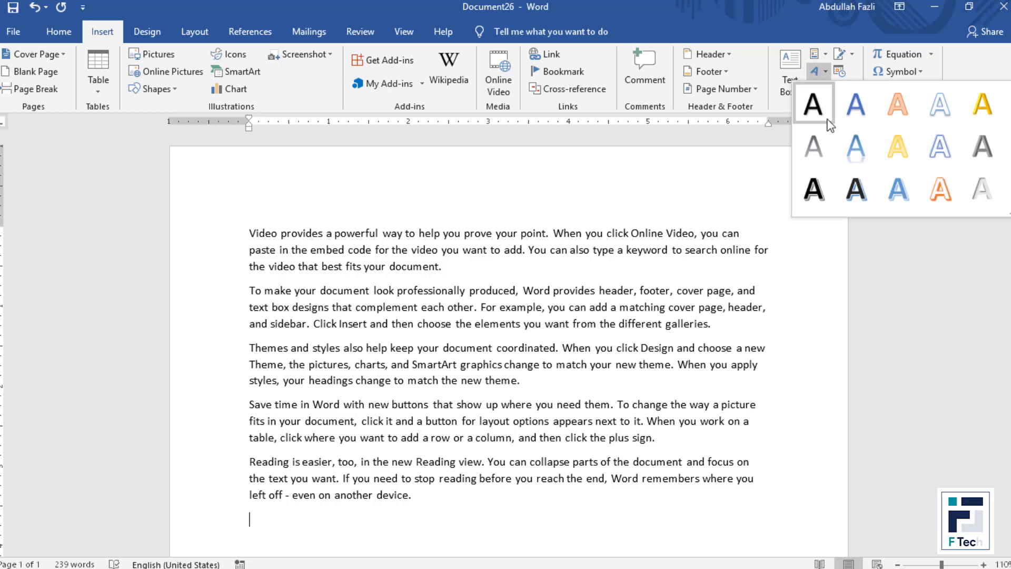
click(892, 152)
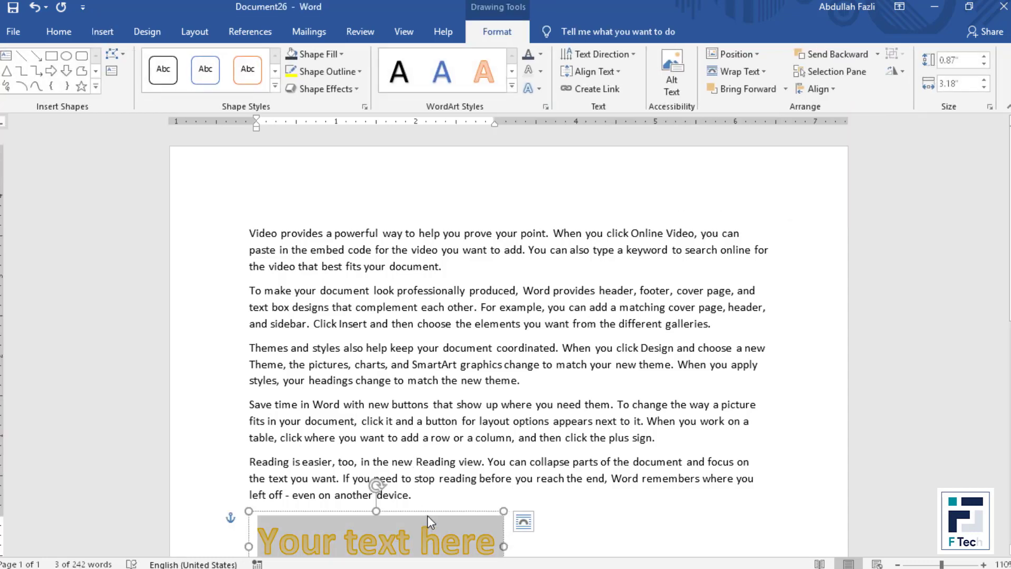
drag(432, 511, 495, 251)
Step: Replace the WordArt placeholder text with "Computer Generation"
key(BackSpace)
key(BackSpace)
key(BackSpace)
key(BackSpace)
key(BackSpace)
key(BackSpace)
key(BackSpace)
key(BackSpace)
key(BackSpace)
key(BackSpace)
key(BackSpace)
key(BackSpace)
key(BackSpace)
key(BackSpace)
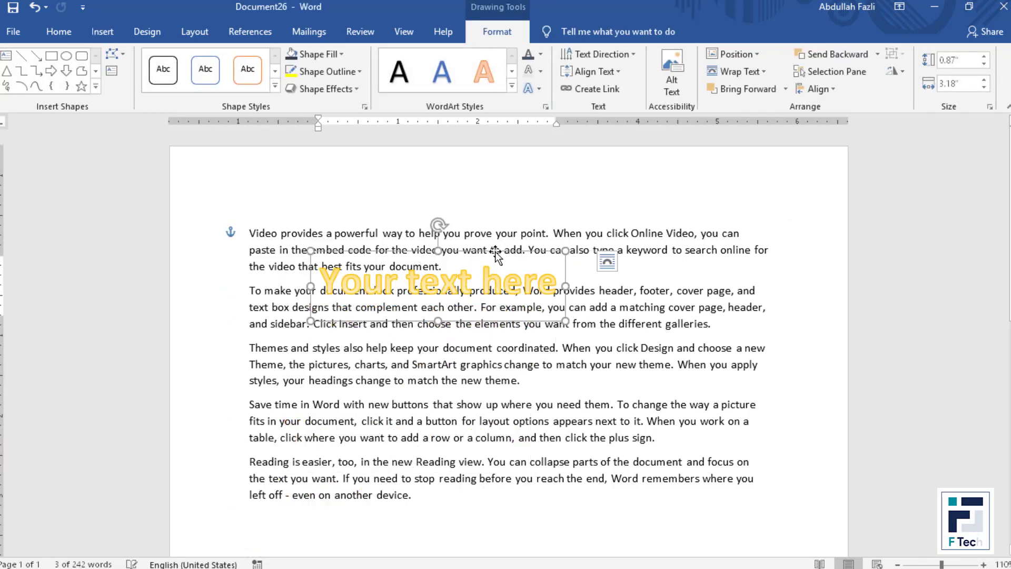
text(C)
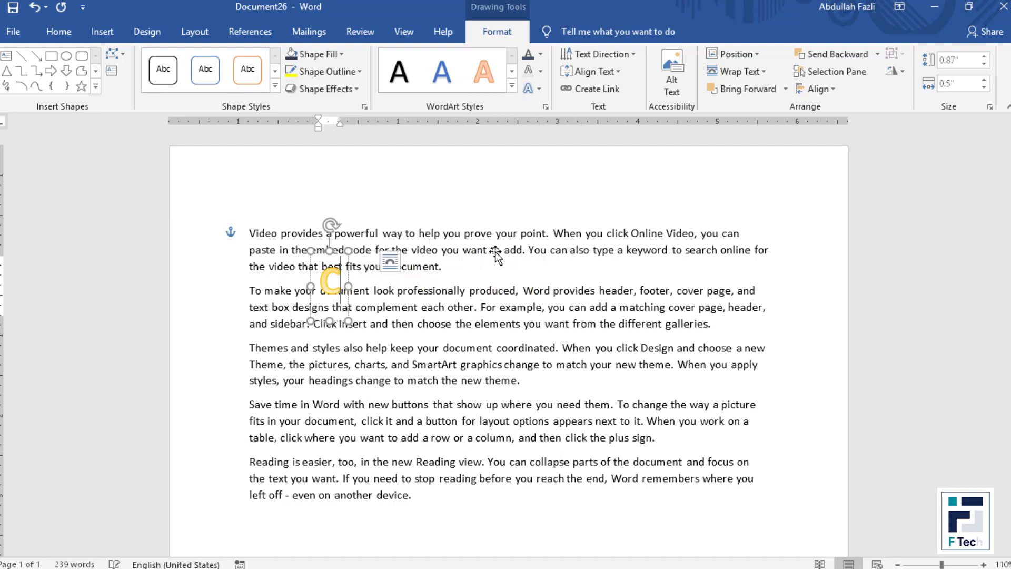
text(omputer Generation)
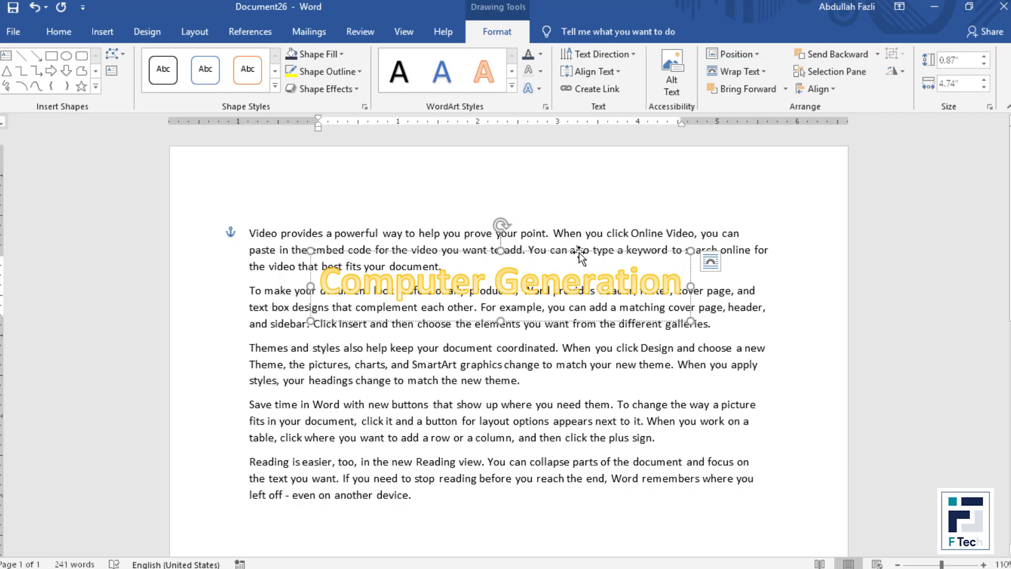
Step: Change the "Computer Generation" WordArt to the blue style and place it as a title centred above the first paragraph
click(622, 250)
click(441, 71)
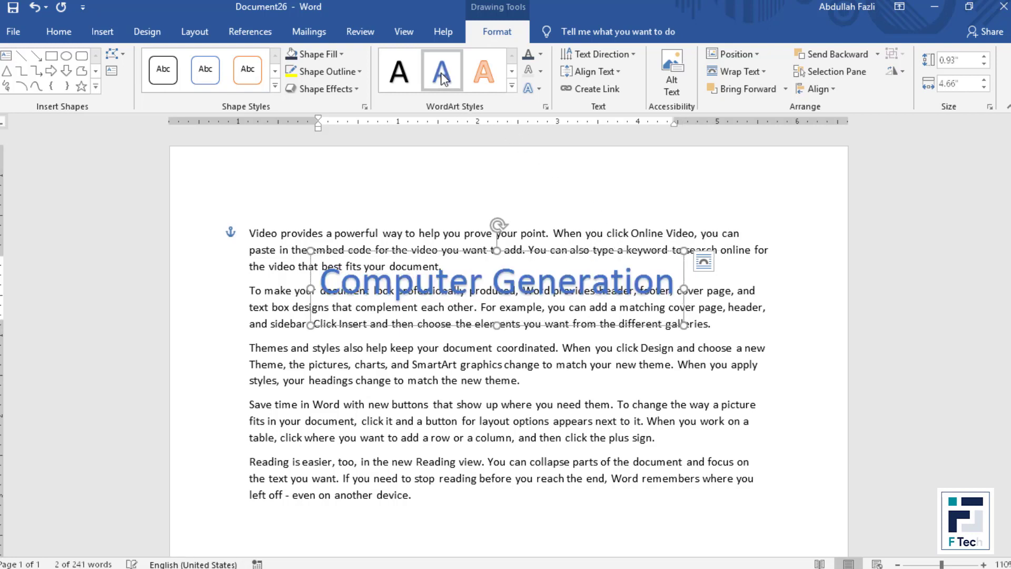
drag(524, 253, 535, 171)
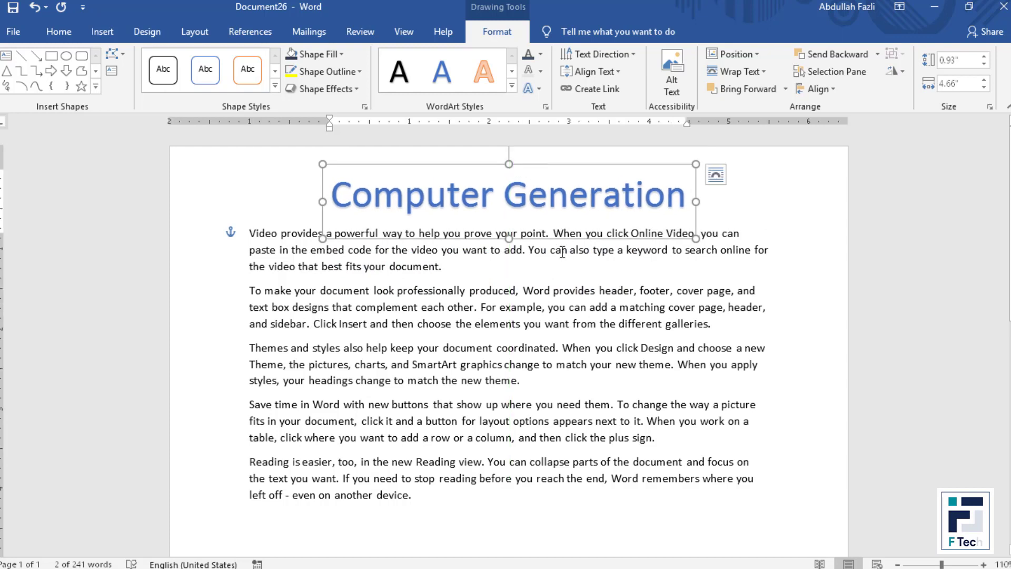
click(551, 323)
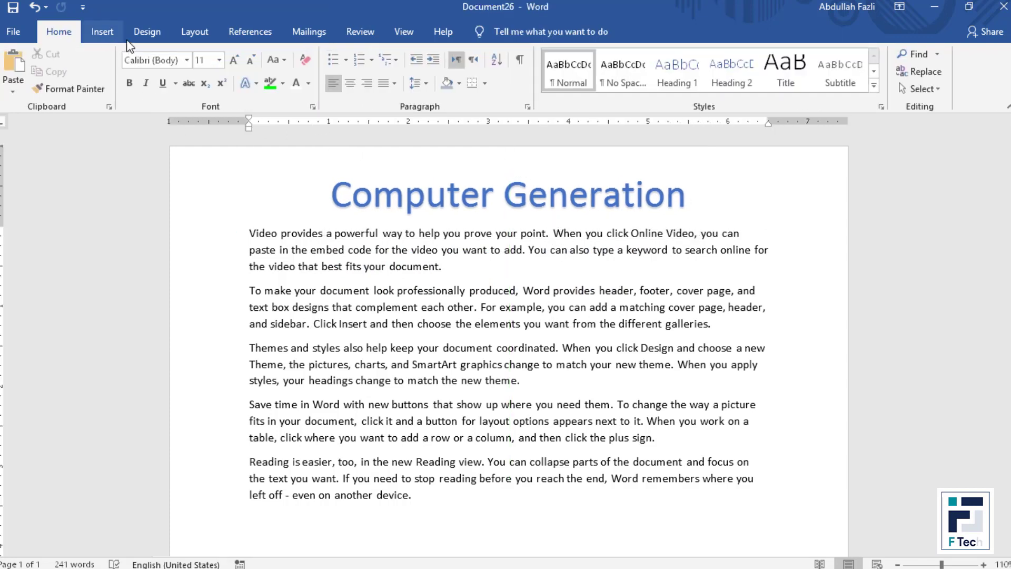
click(113, 35)
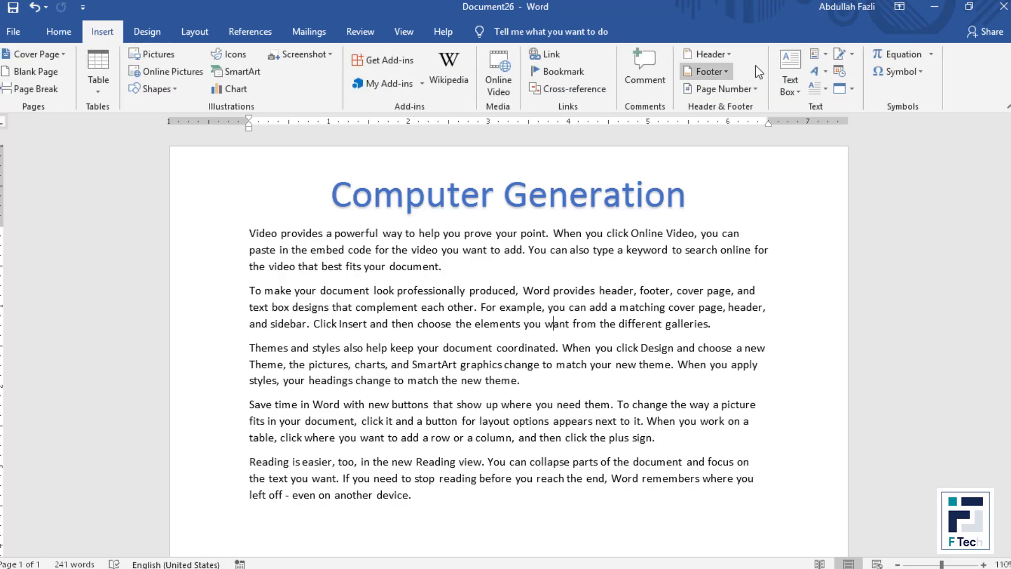
click(823, 89)
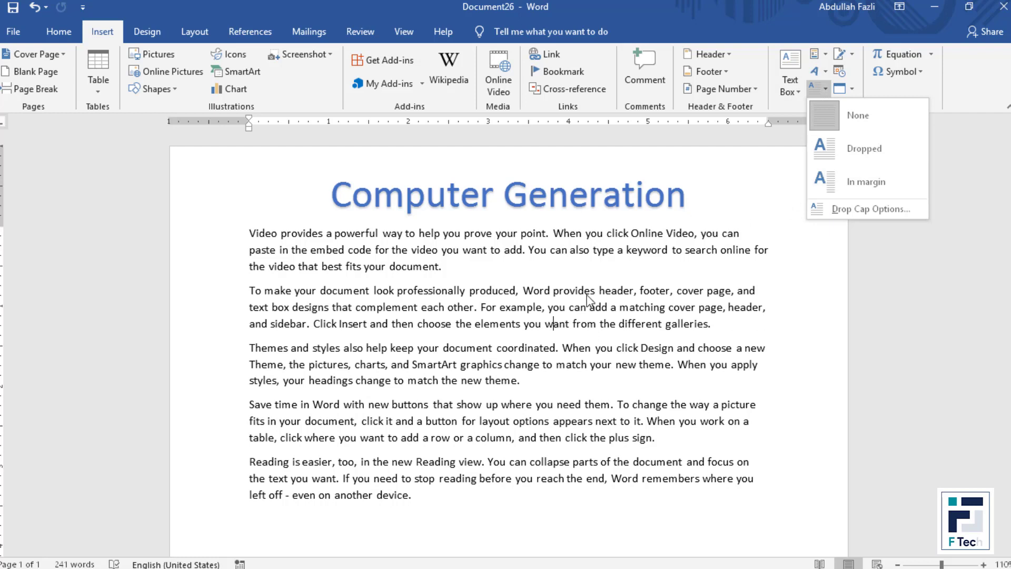
click(575, 314)
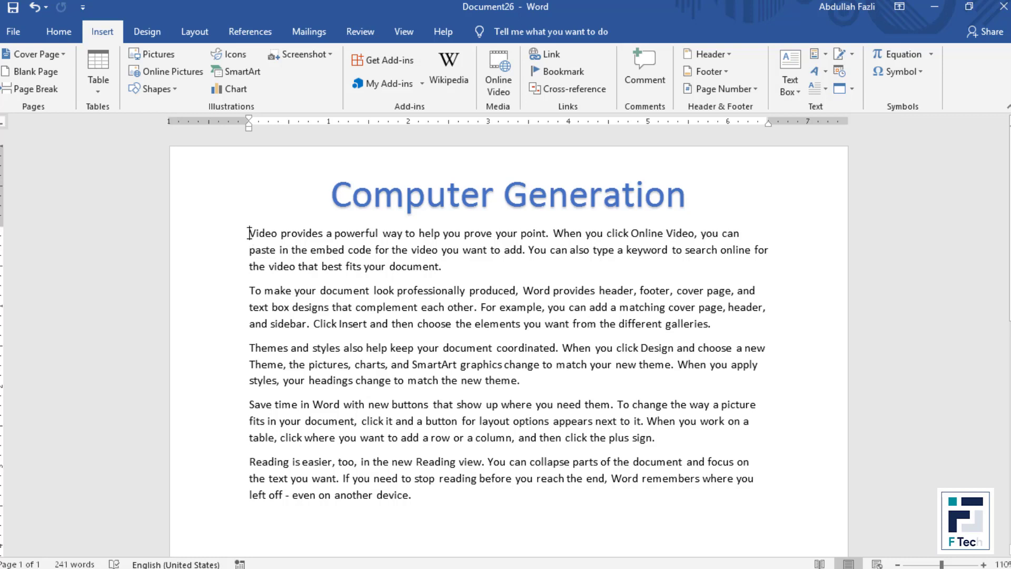
drag(251, 233, 269, 266)
click(255, 249)
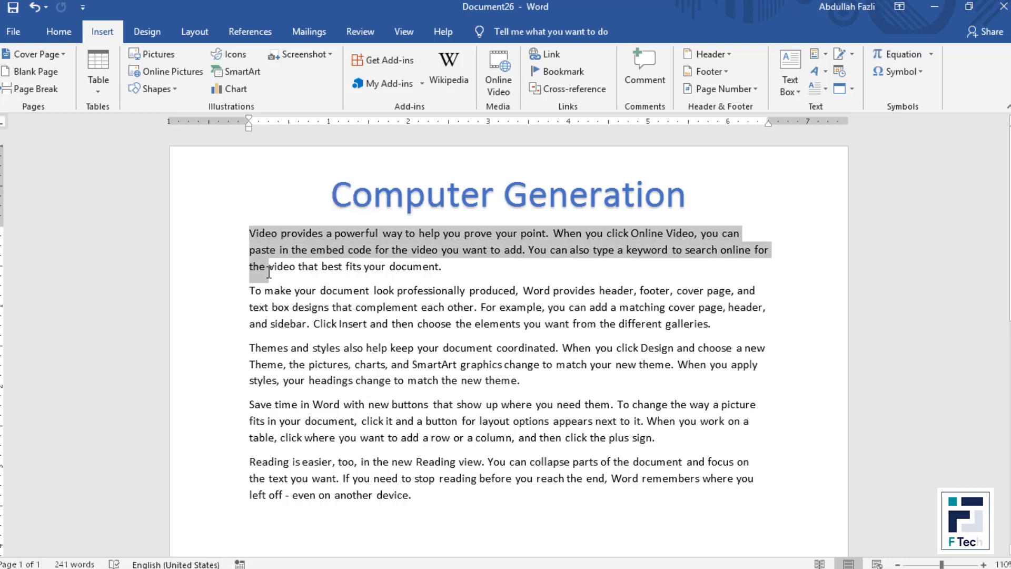
click(270, 265)
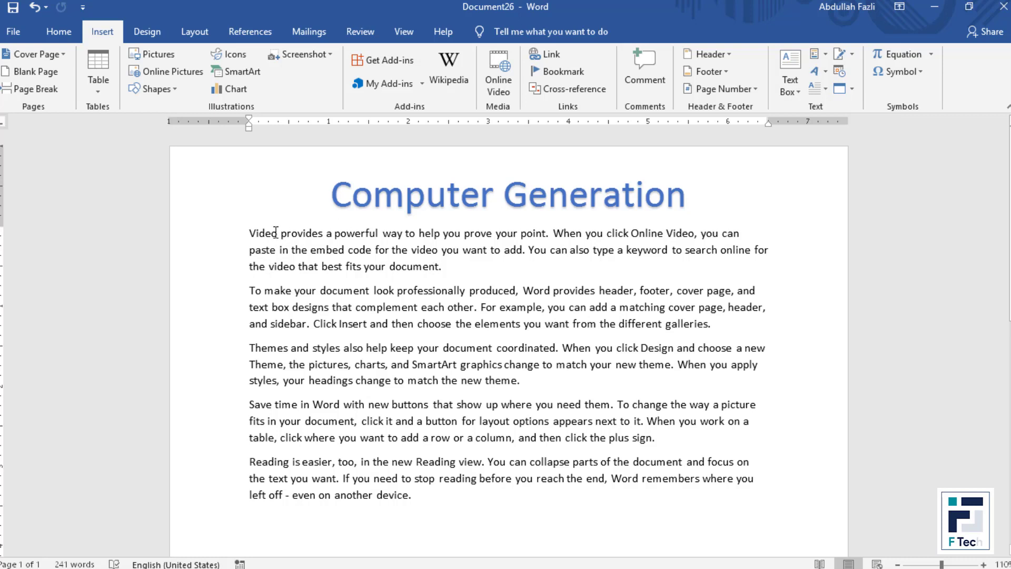
drag(255, 234, 248, 233)
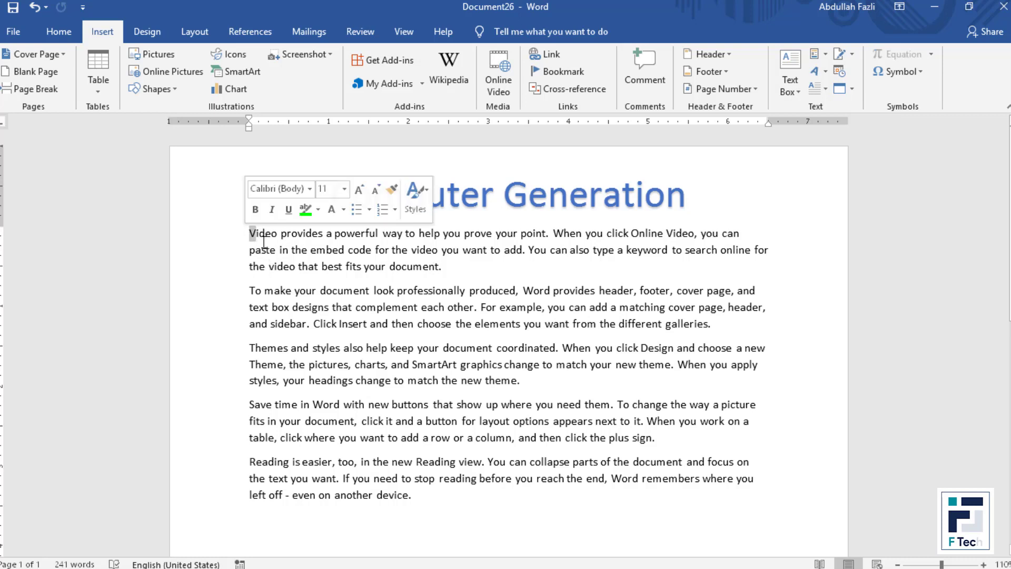
click(288, 247)
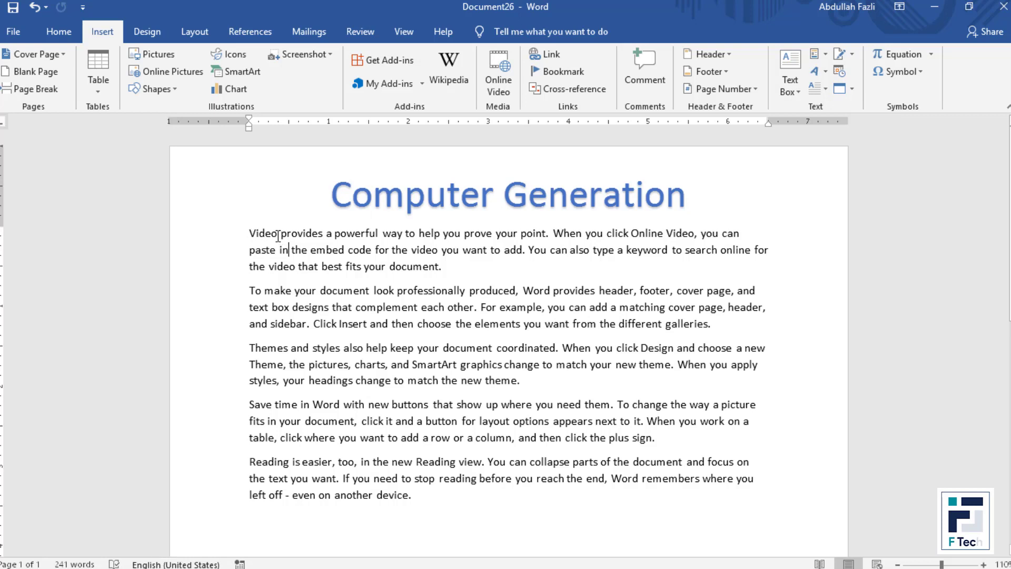
click(314, 324)
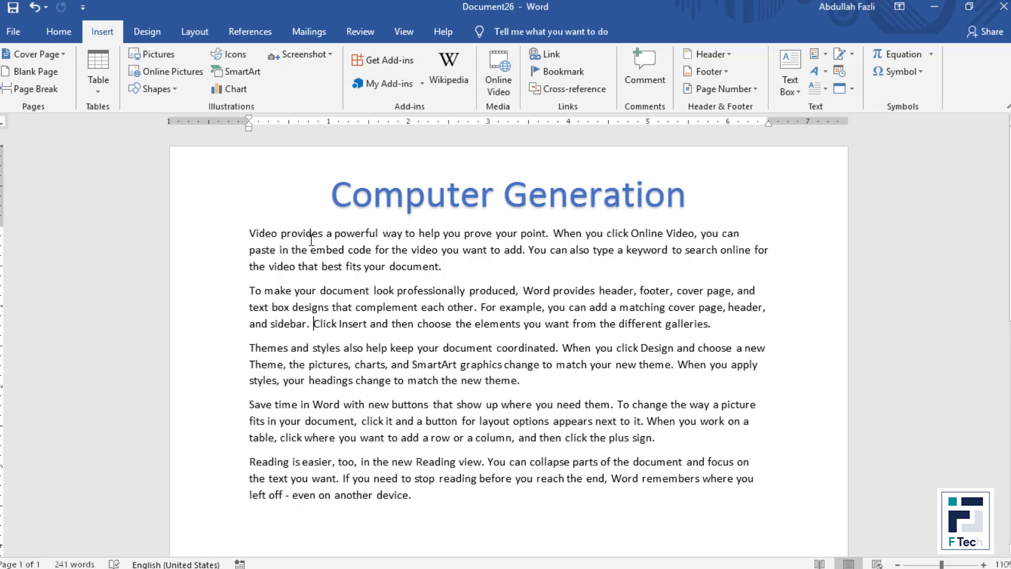
Step: Add a Dropped drop cap to the first paragraph
click(817, 90)
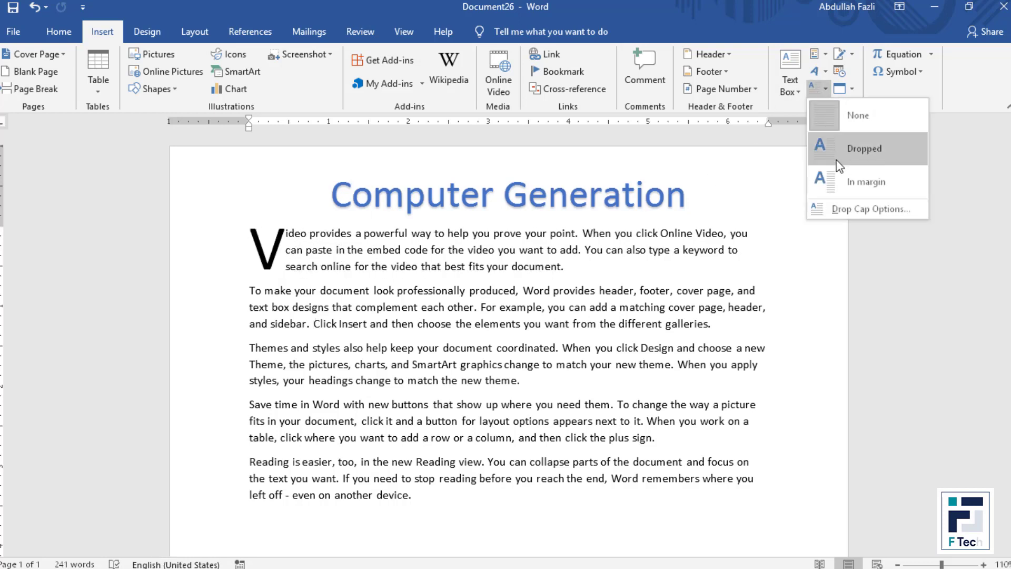
click(839, 167)
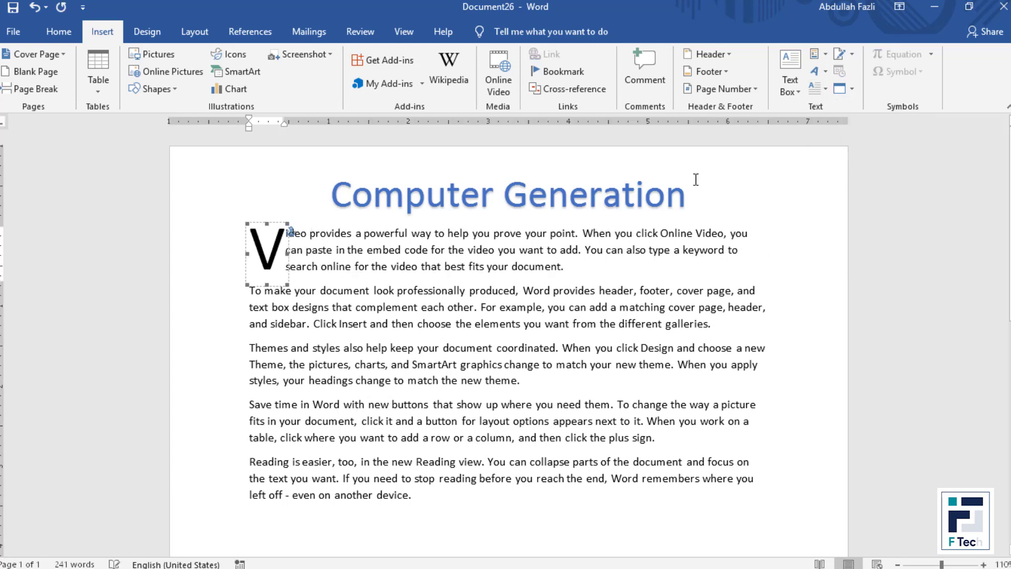
click(360, 251)
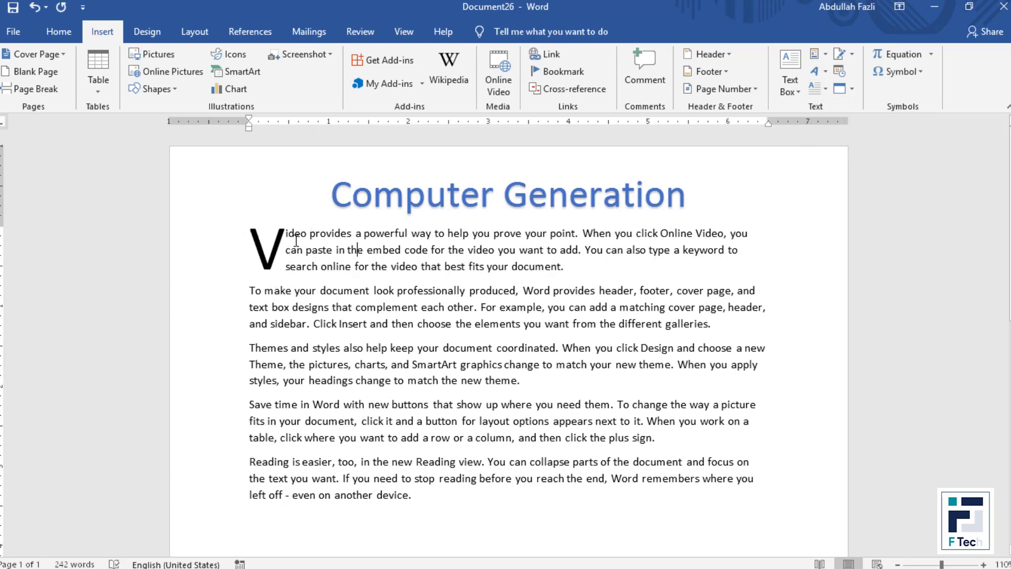
Step: Try the In margin style on the first paragraph's drop cap, then restore the Dropped style
click(816, 91)
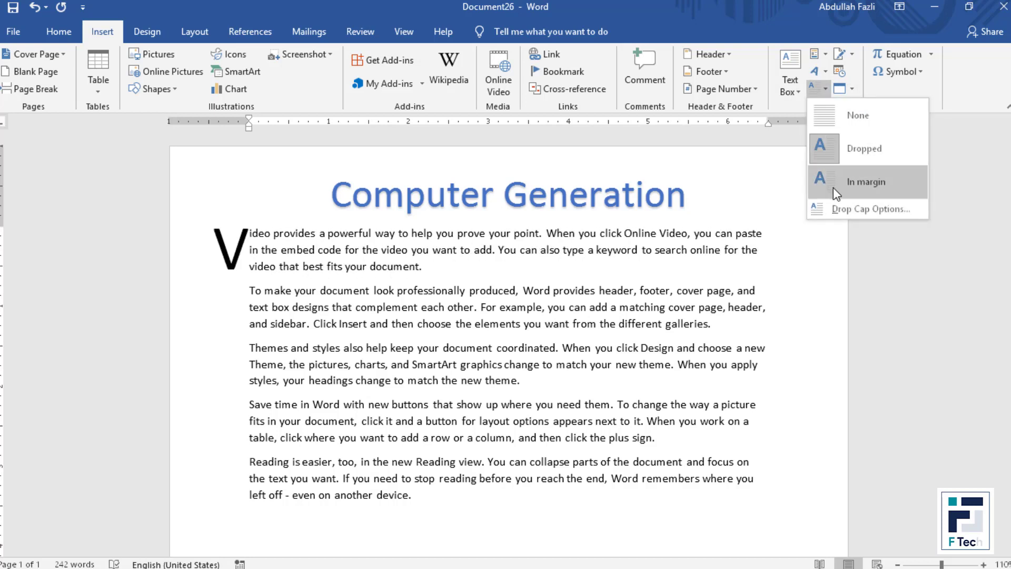
click(843, 137)
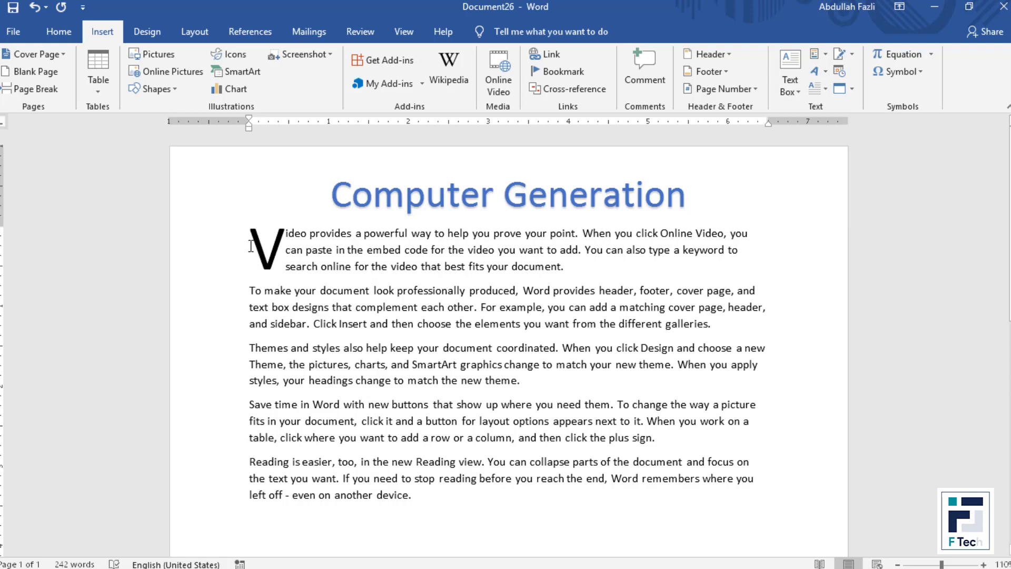
click(823, 91)
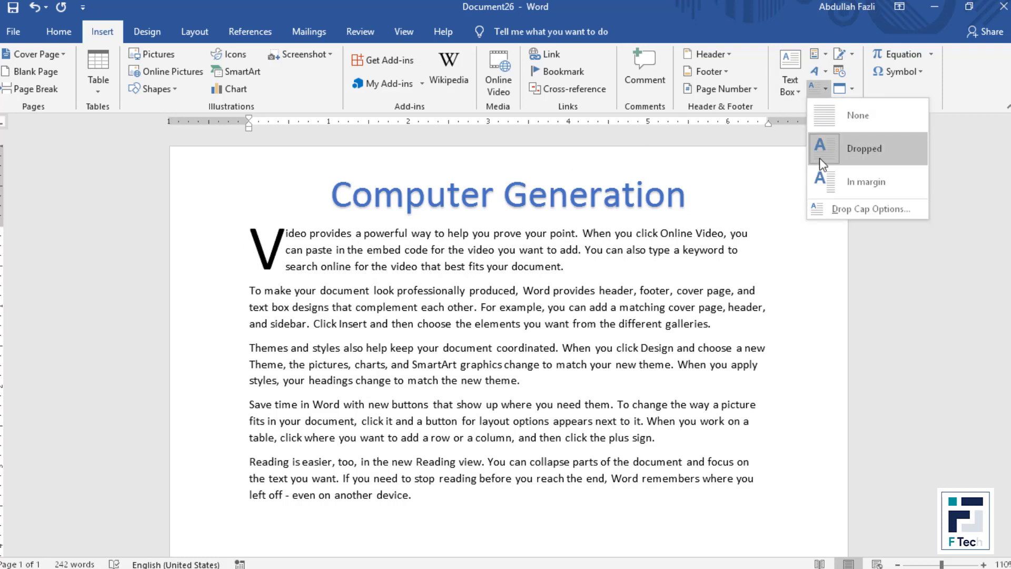
click(830, 176)
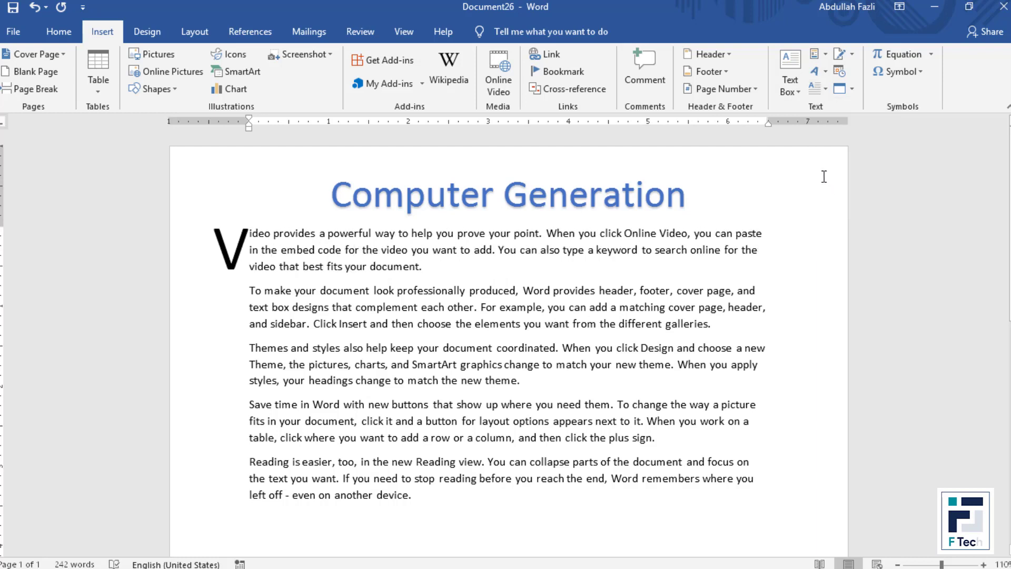
click(817, 87)
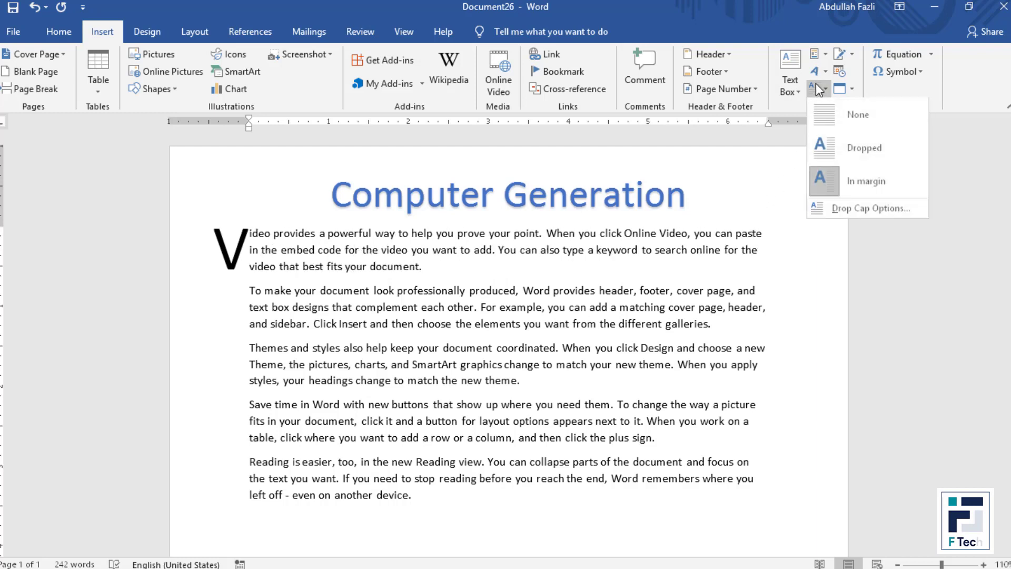
click(824, 148)
Step: Set the first paragraph's drop cap to span 5 lines and increase its distance from the text
click(817, 87)
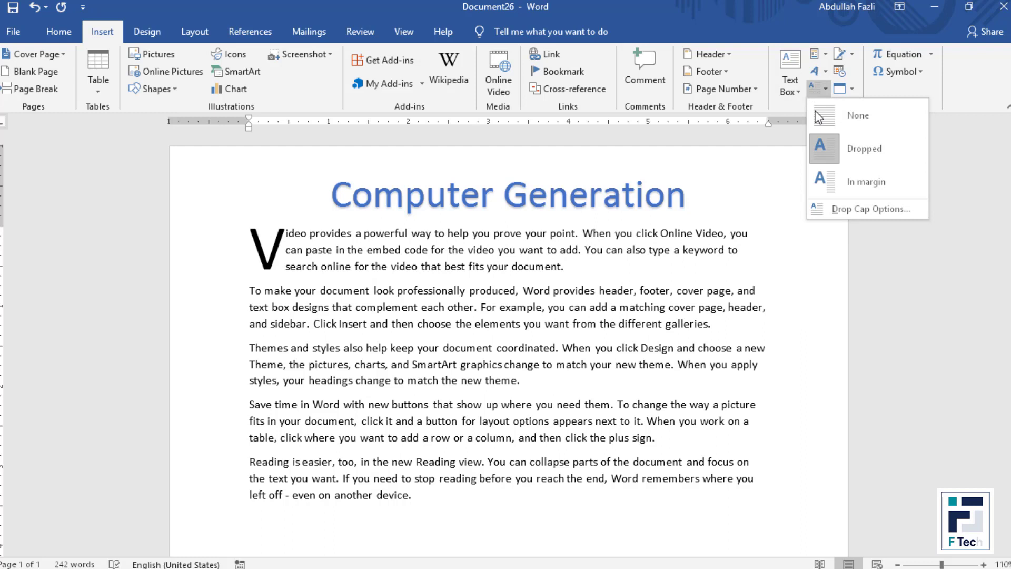
click(842, 207)
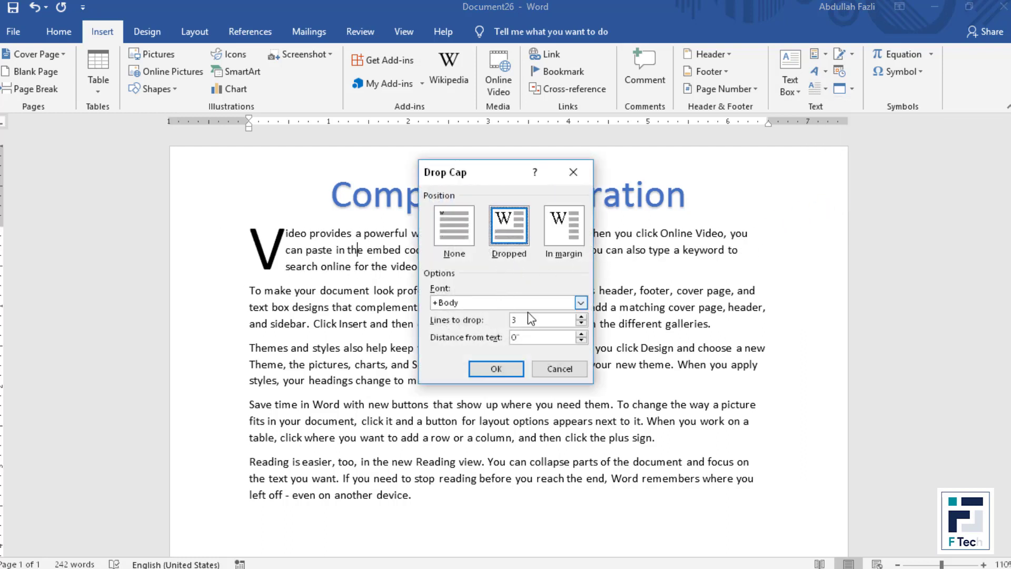
click(581, 318)
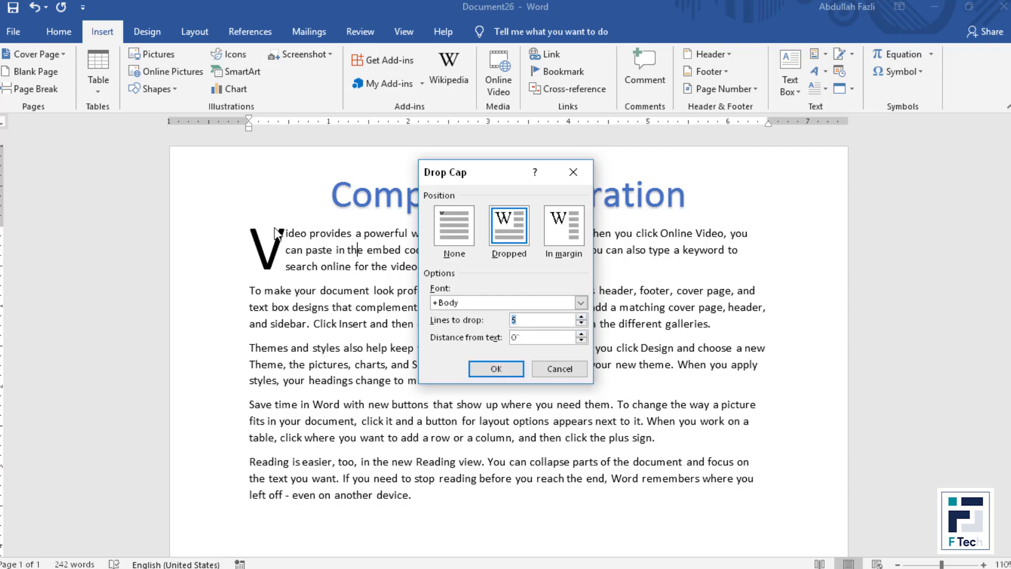
click(581, 333)
click(581, 333)
click(581, 334)
click(518, 370)
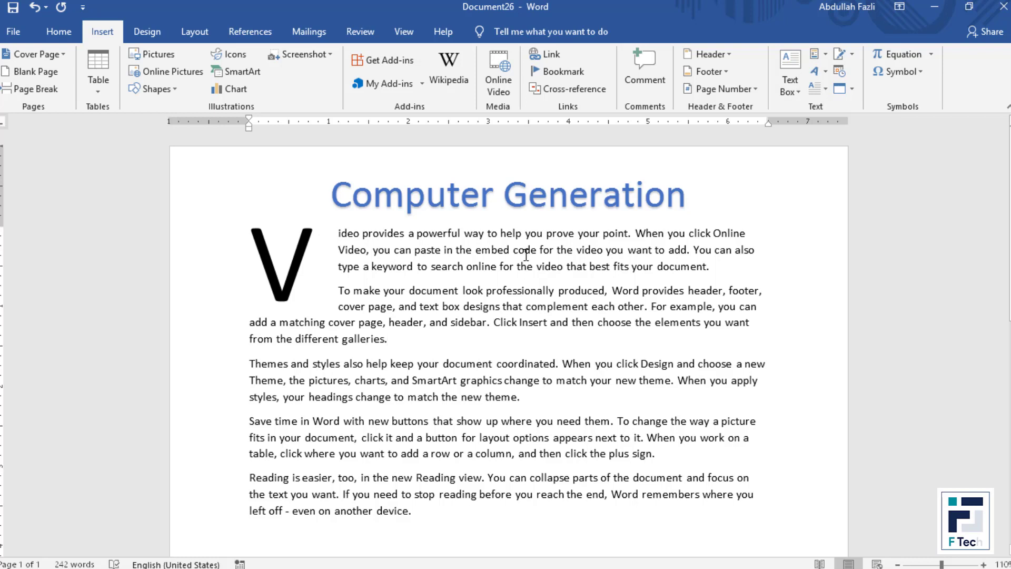
Step: Insert the date below the last paragraph in the "6 May 2020" format
scroll(486, 403, down, 3)
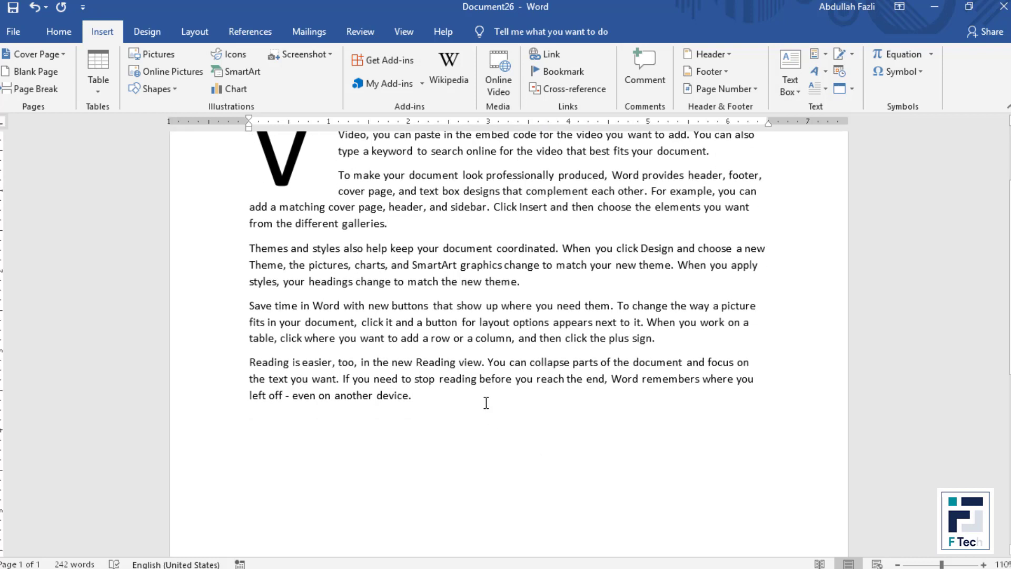
key(Return)
click(839, 68)
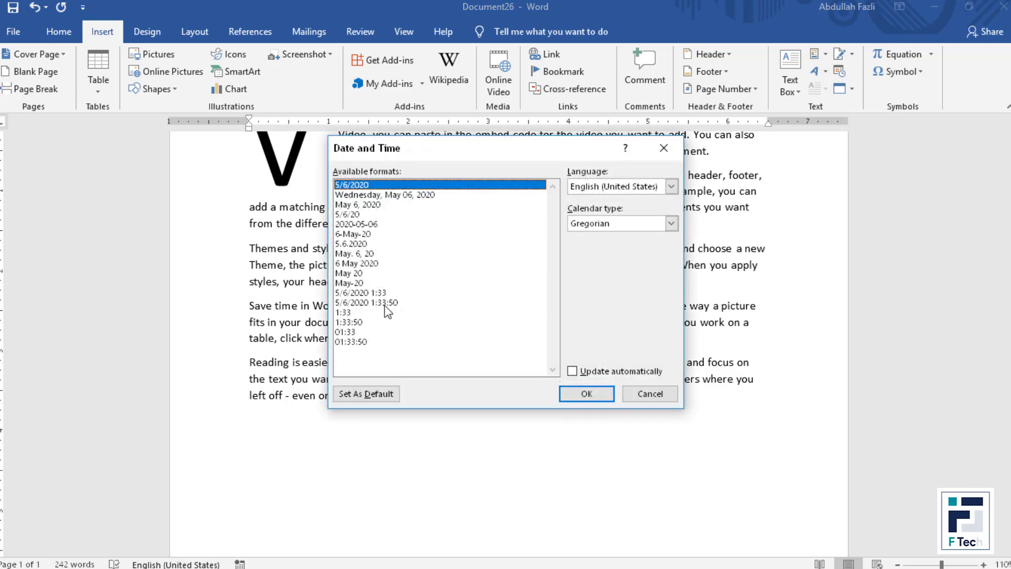
click(375, 263)
click(587, 394)
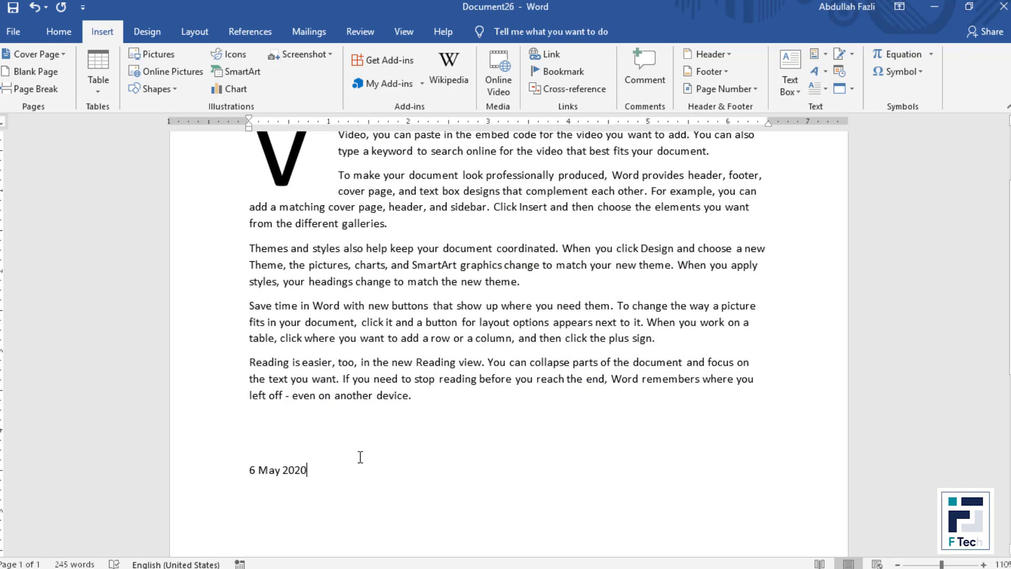
Step: Add two new lines below the date and open the Object settings for inserting an embedded object
key(Return)
key(Return)
click(845, 90)
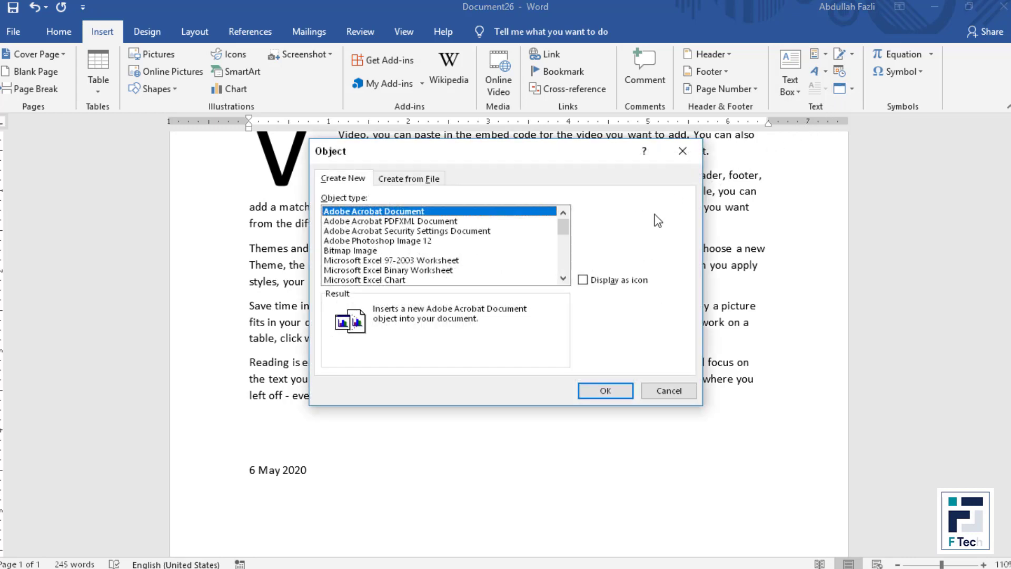
Step: Look through the object types that can be embedded, including the Acrobat, Photoshop, bitmap and Excel types
click(383, 223)
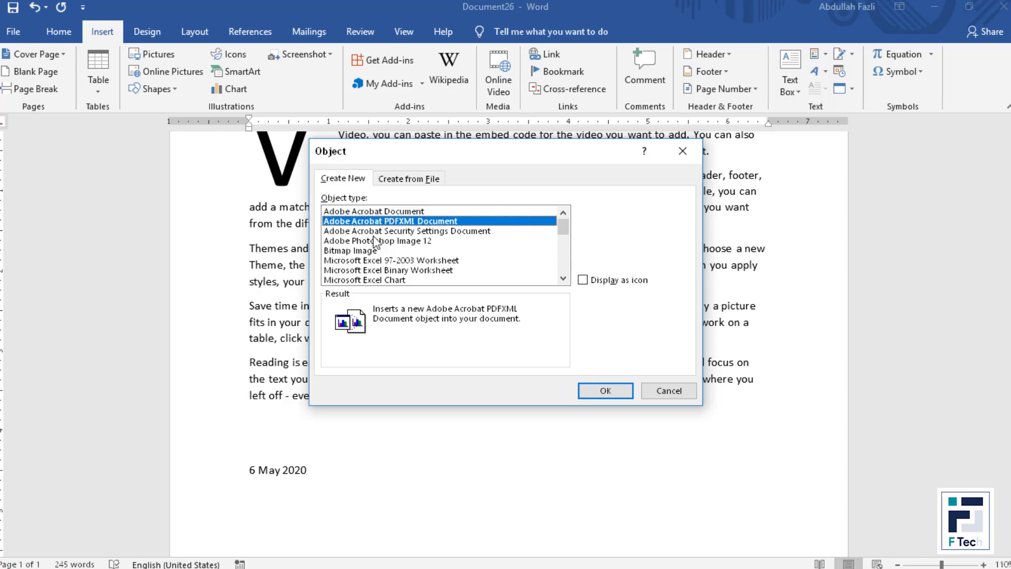
click(372, 241)
click(339, 252)
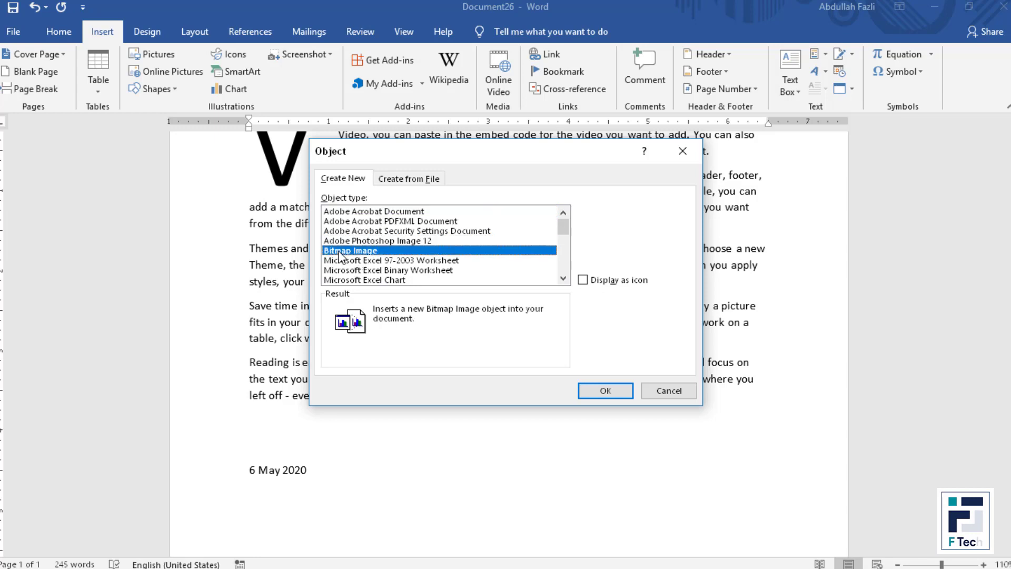
click(349, 261)
click(351, 270)
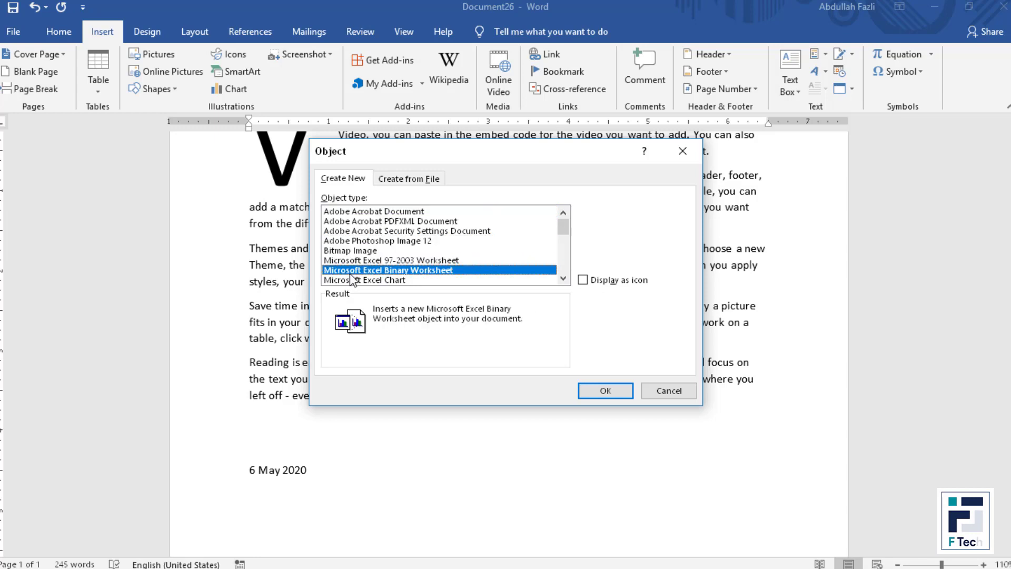
click(354, 281)
scroll(374, 282, down, 2)
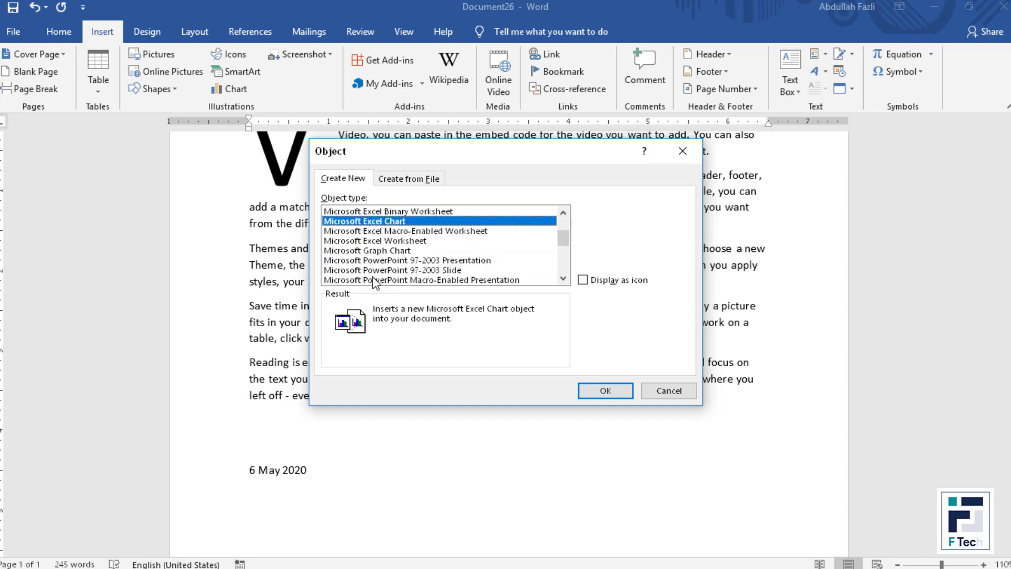
click(397, 241)
scroll(394, 243, up, 1)
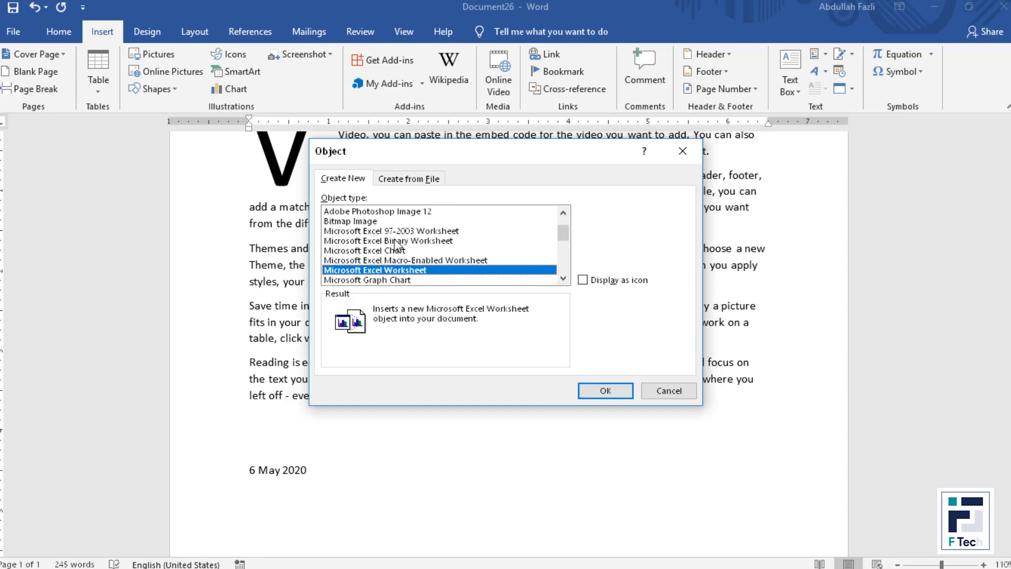
Step: Insert a new Bitmap Image object below the date
click(355, 232)
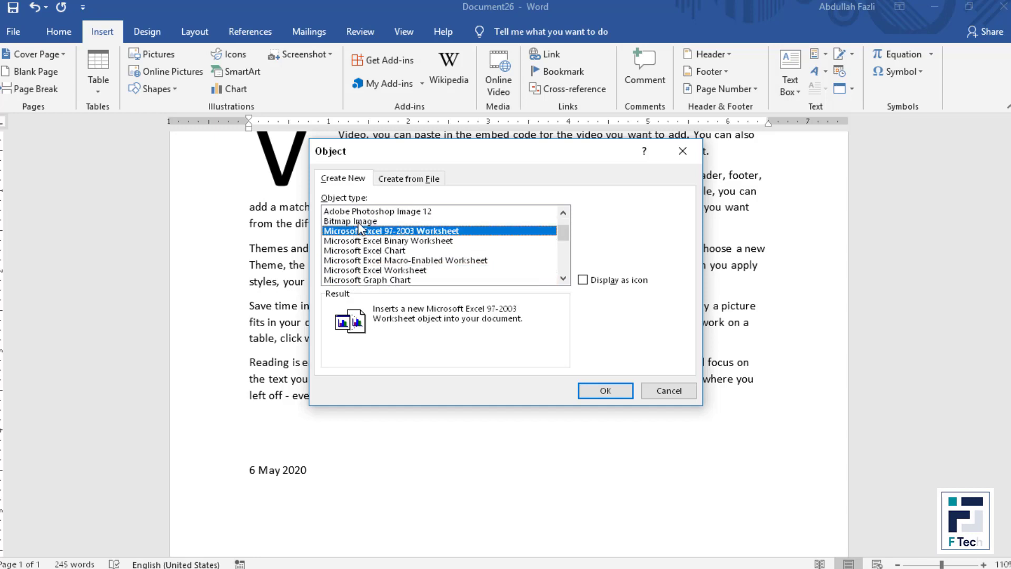
click(359, 221)
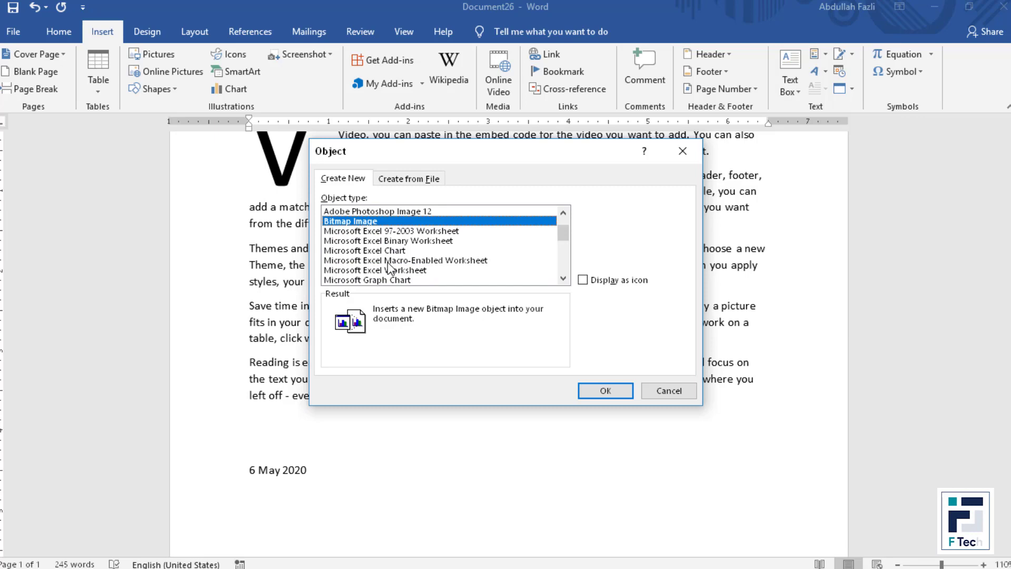
click(600, 389)
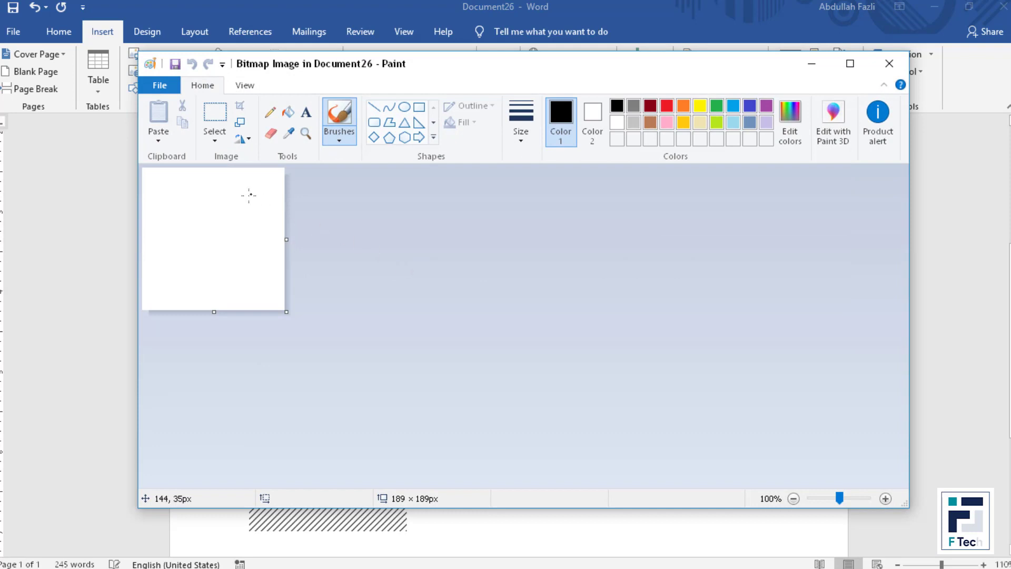
Step: Brush a black freehand scribble across the bitmap canvas in Paint and return to the Word document
mouse_move(248, 188)
mouse_down()
mouse_move(251, 228)
mouse_move(140, 276)
mouse_up()
drag(160, 229, 146, 308)
drag(169, 309, 192, 219)
mouse_move(146, 275)
mouse_down()
mouse_move(201, 253)
mouse_move(228, 258)
mouse_up()
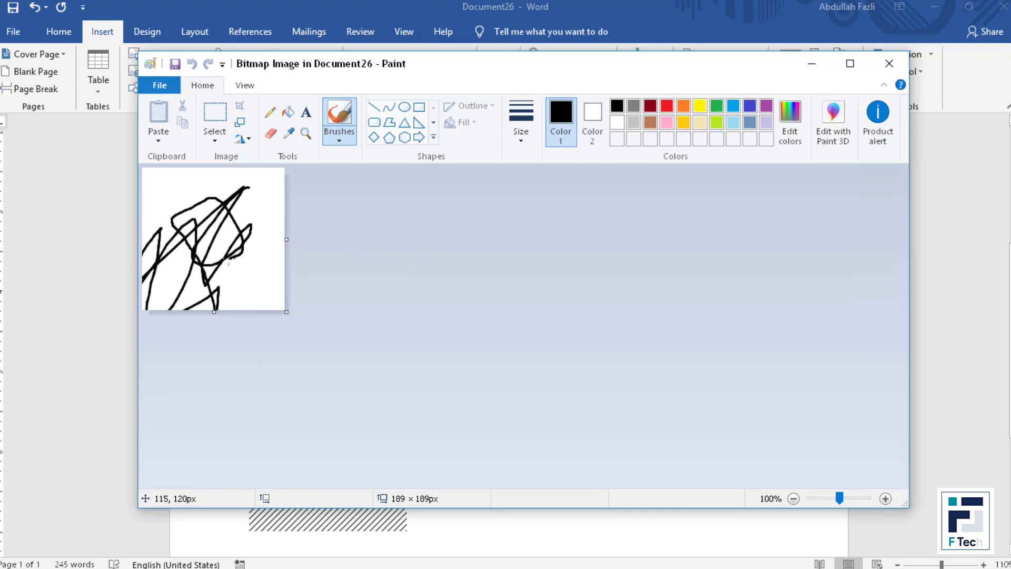
click(888, 63)
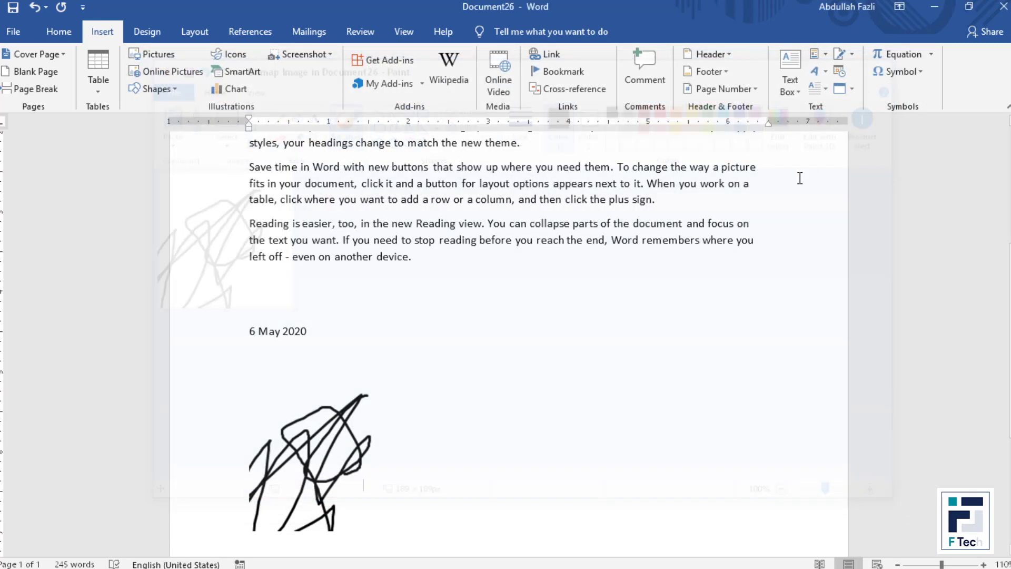
Step: Set the scribble picture's text wrapping to Behind Text and move it to the middle of the page, just below the date line
click(332, 447)
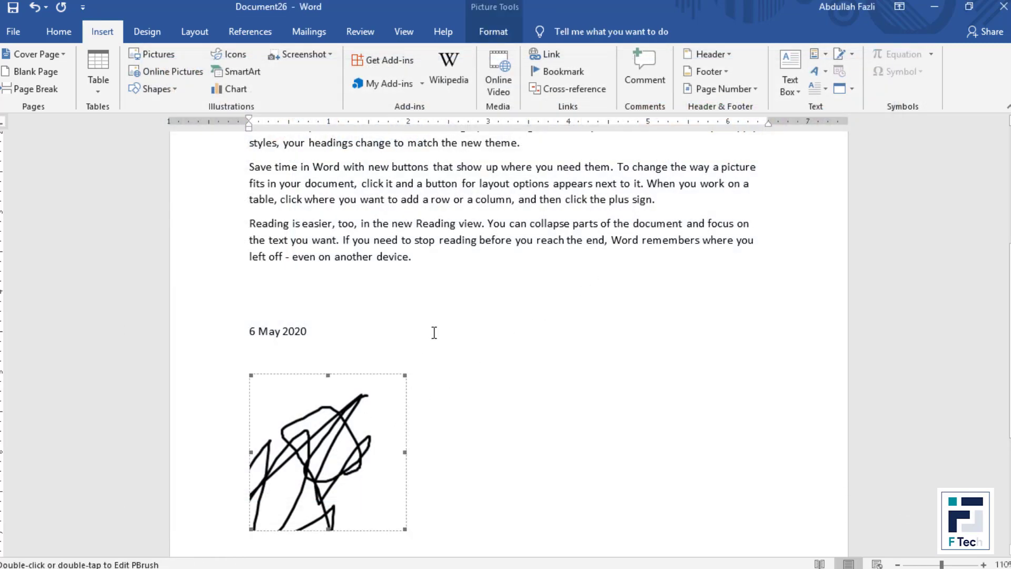
click(494, 35)
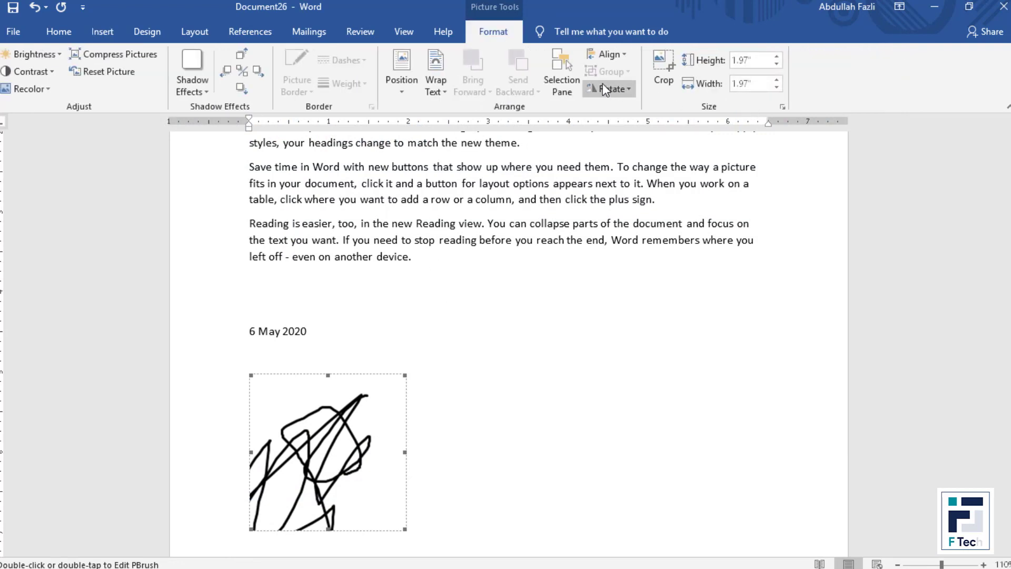
click(433, 87)
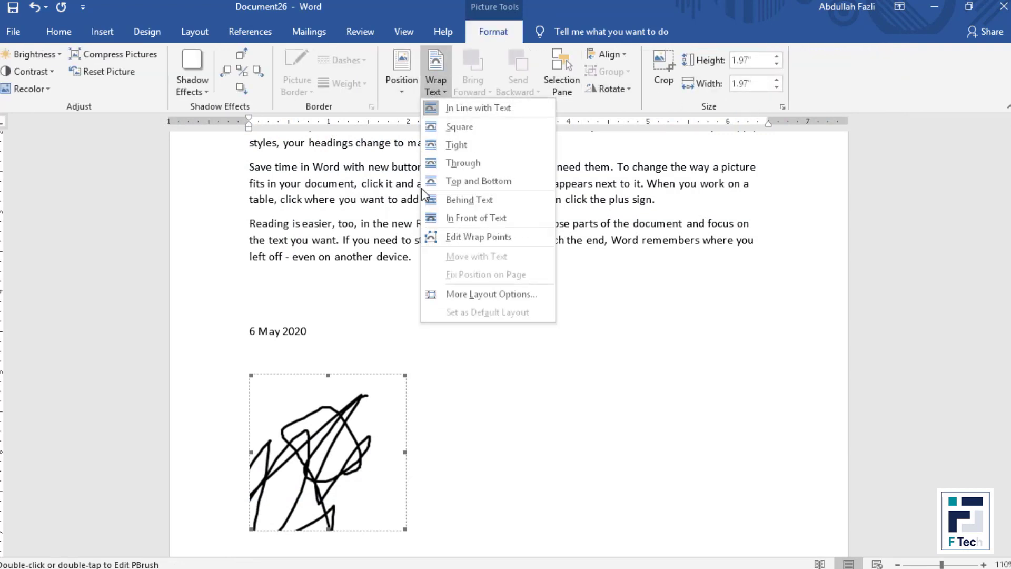
click(477, 203)
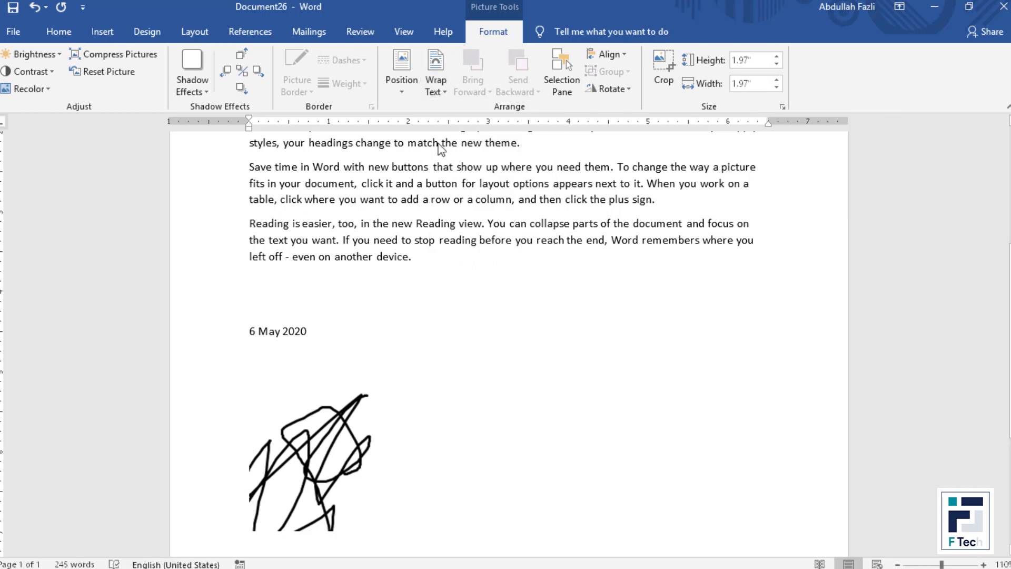
mouse_move(312, 456)
mouse_down()
mouse_move(577, 400)
mouse_move(454, 437)
mouse_move(550, 401)
mouse_up()
click(713, 435)
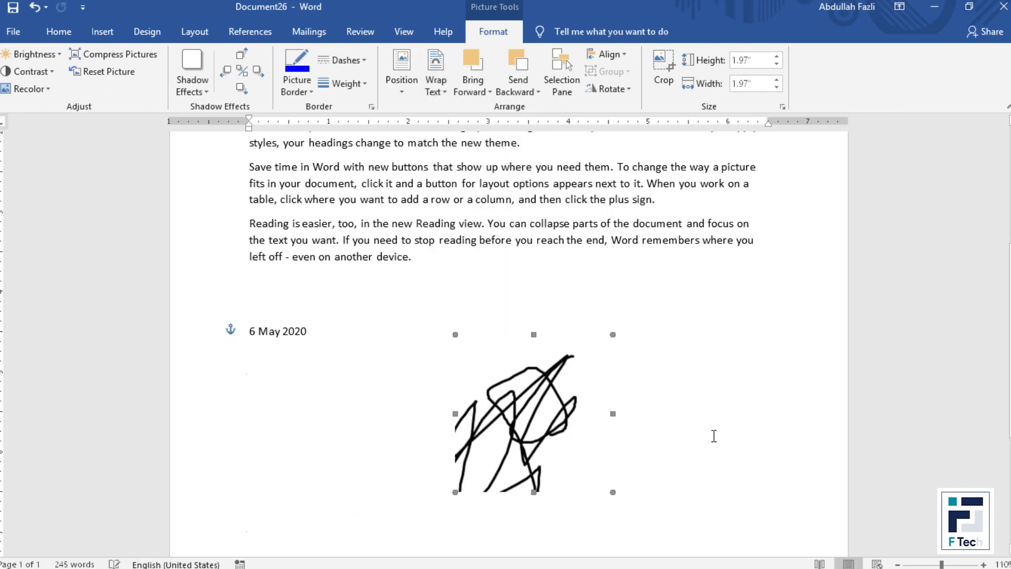
Step: Create a new blank document and bring up its insertion commands
click(102, 32)
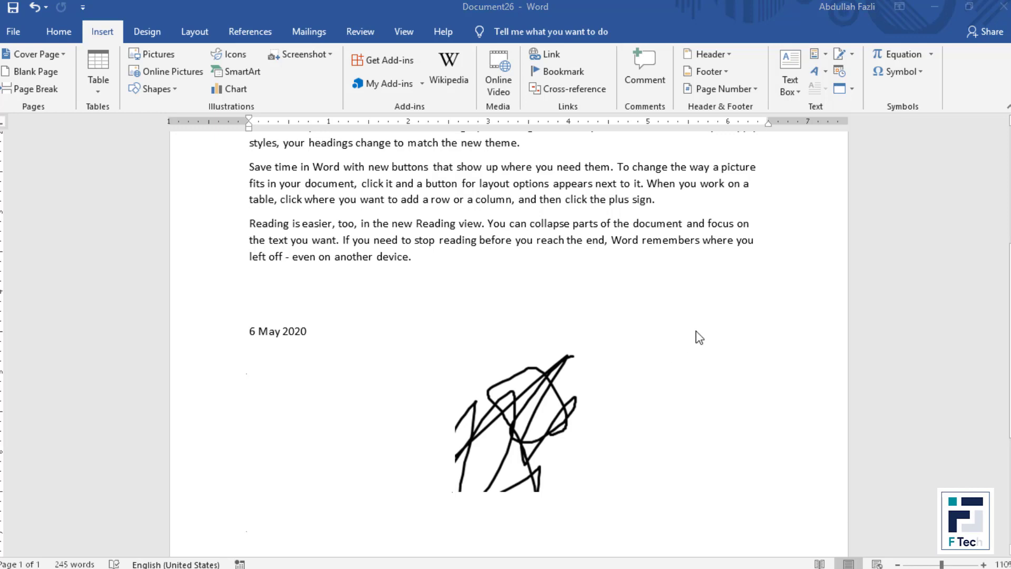
key(ctrl+n)
click(105, 36)
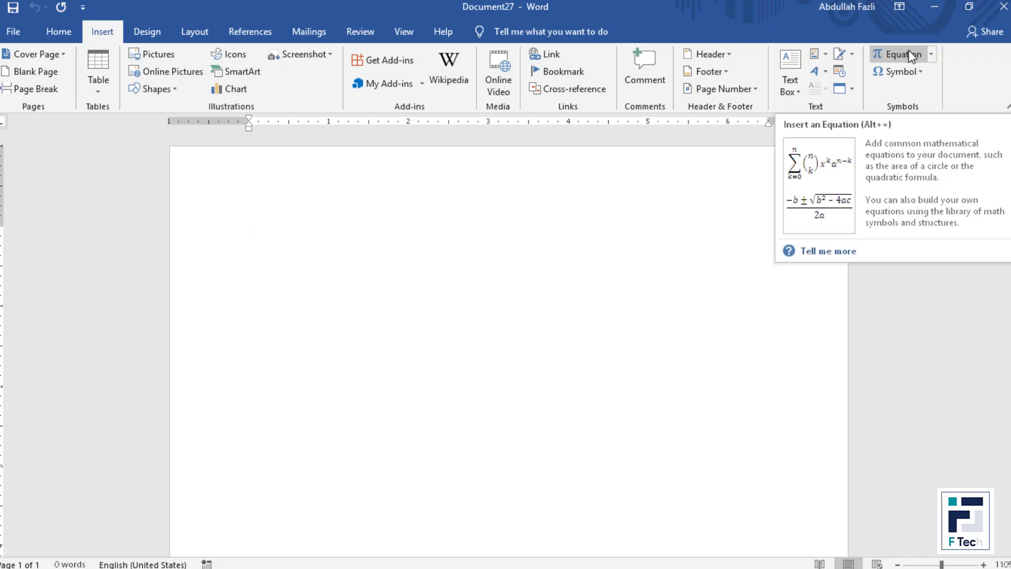
Step: Insert a new empty equation at the start of the blank document
click(931, 54)
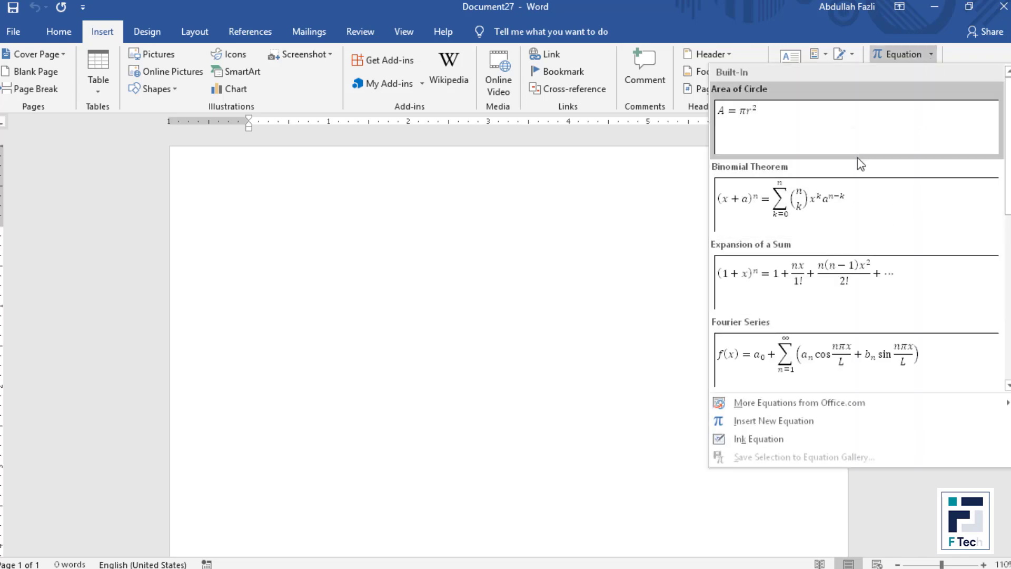
click(913, 55)
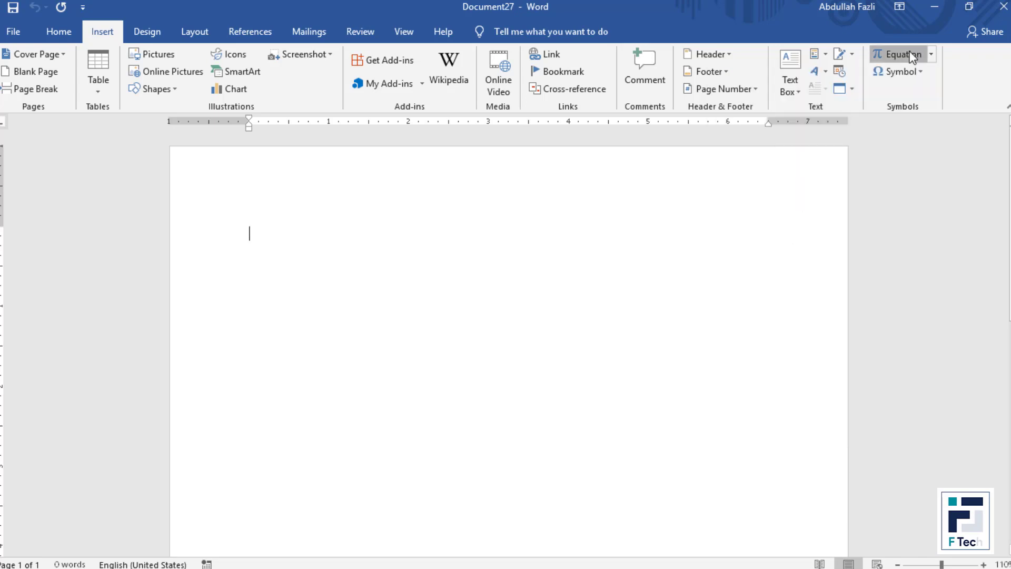
click(912, 56)
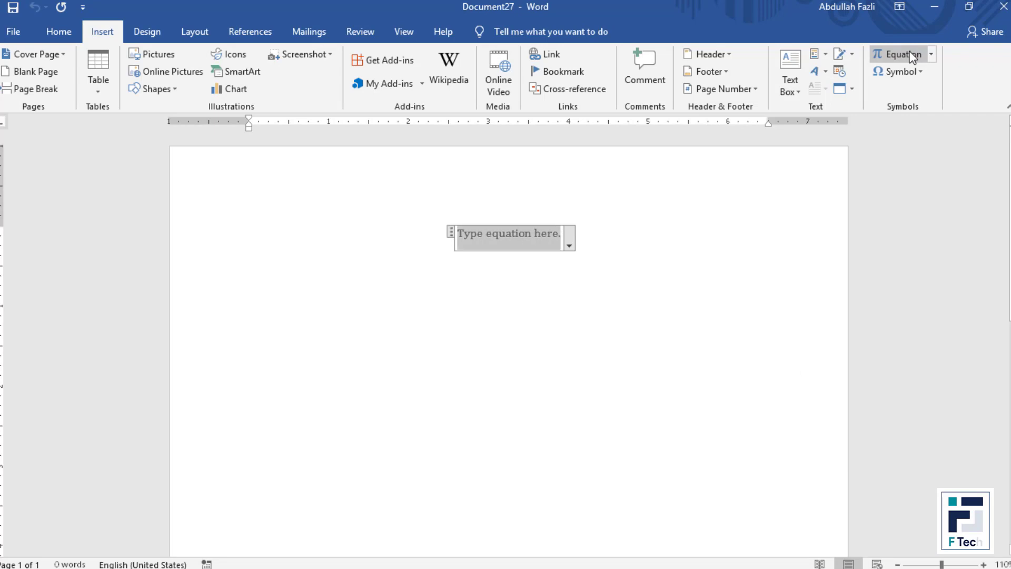
click(568, 246)
Step: Replace the equation placeholder with an empty stacked fraction
click(528, 247)
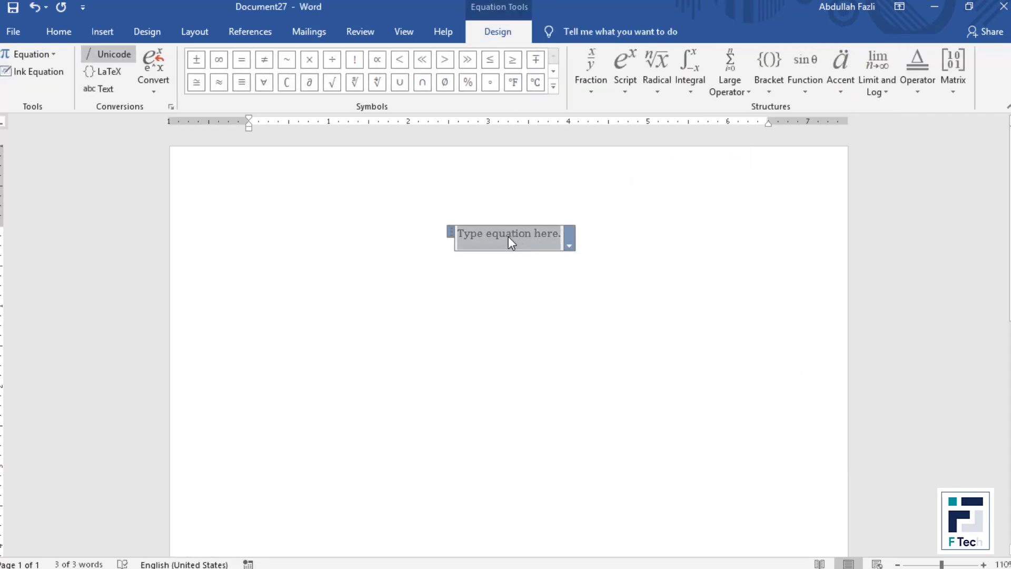
click(592, 78)
click(600, 163)
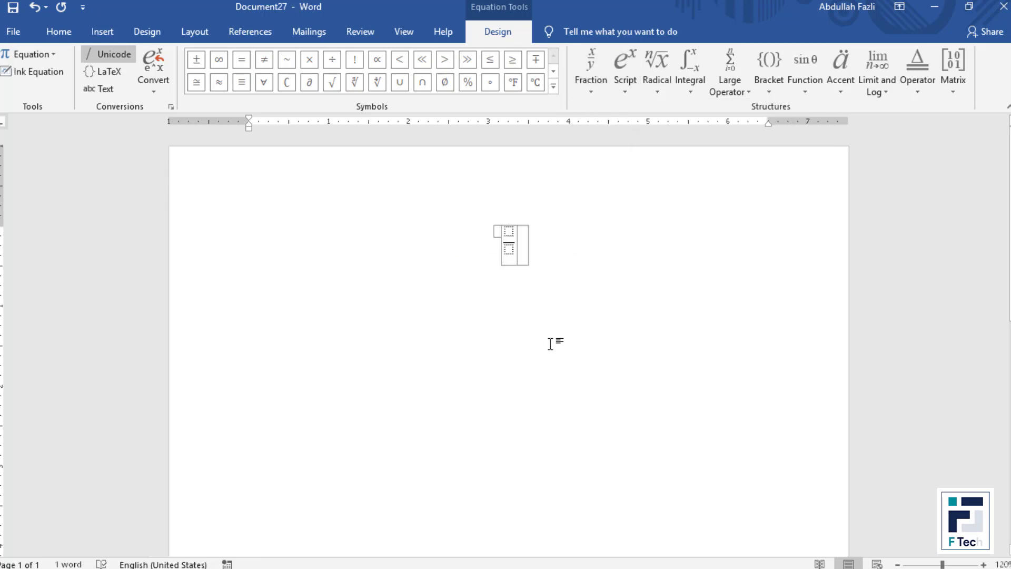
Step: Fill the empty stacked fraction with 2 as the numerator and 3 as the denominator
scroll(512, 235, up, 6)
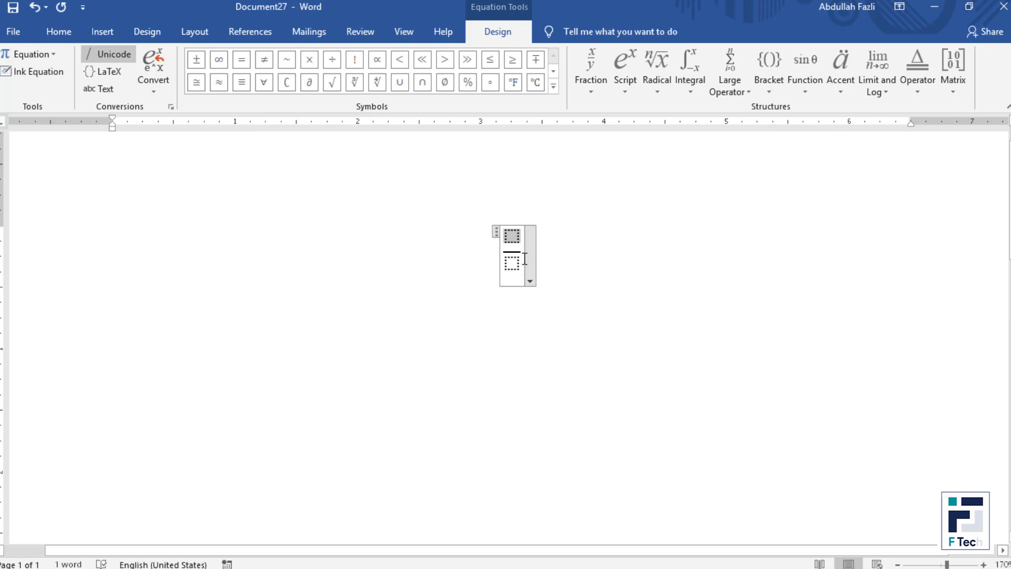
text(2)
key(Down)
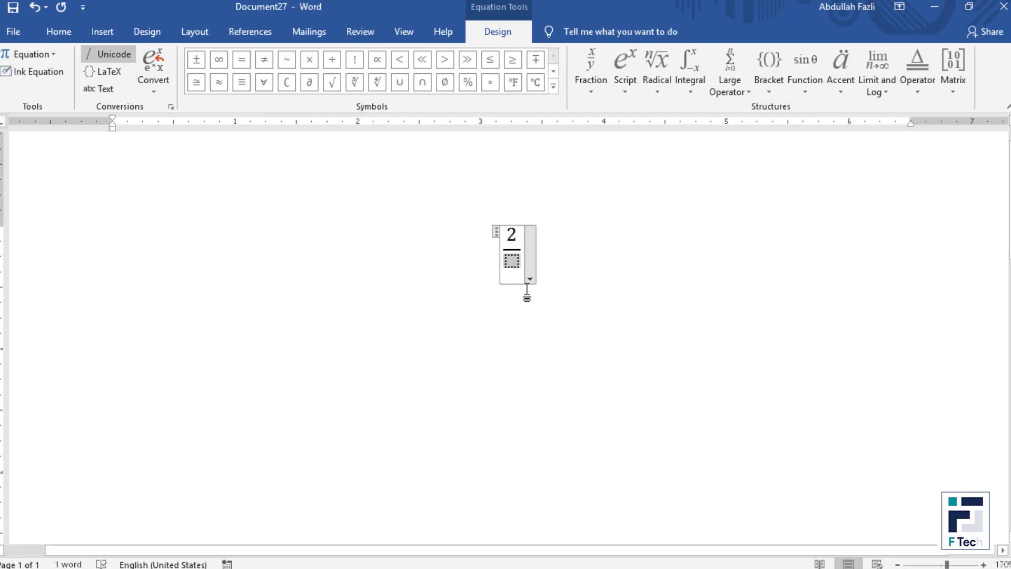
text(3)
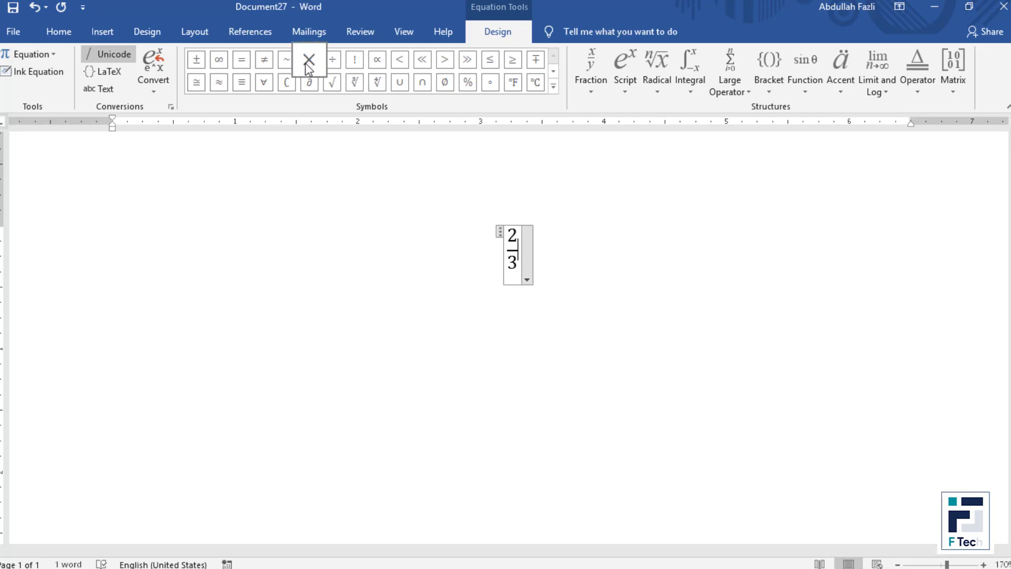
Step: Add a plus sign after the 2/3 fraction in the equation
click(553, 86)
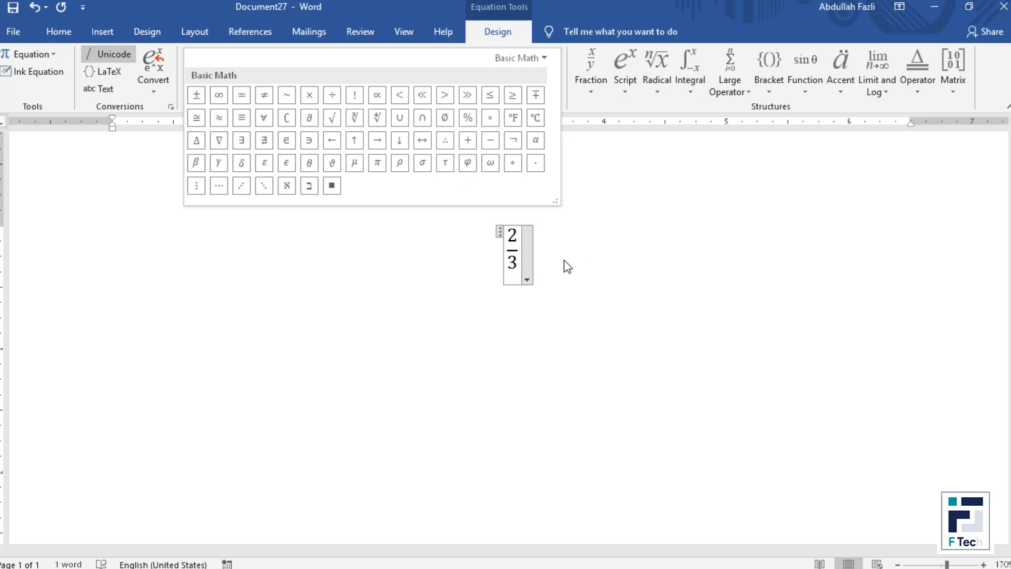
click(523, 266)
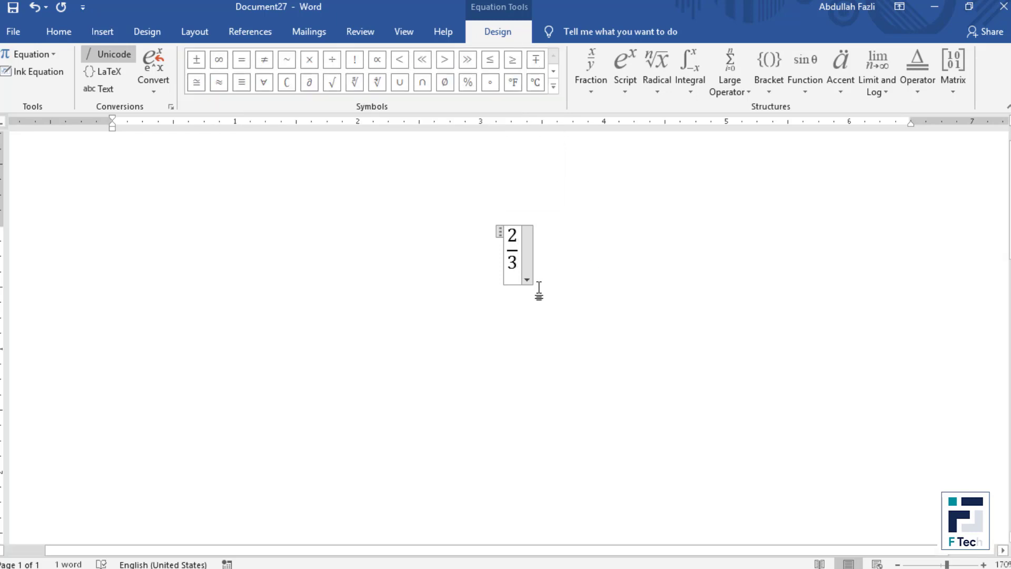
text(+)
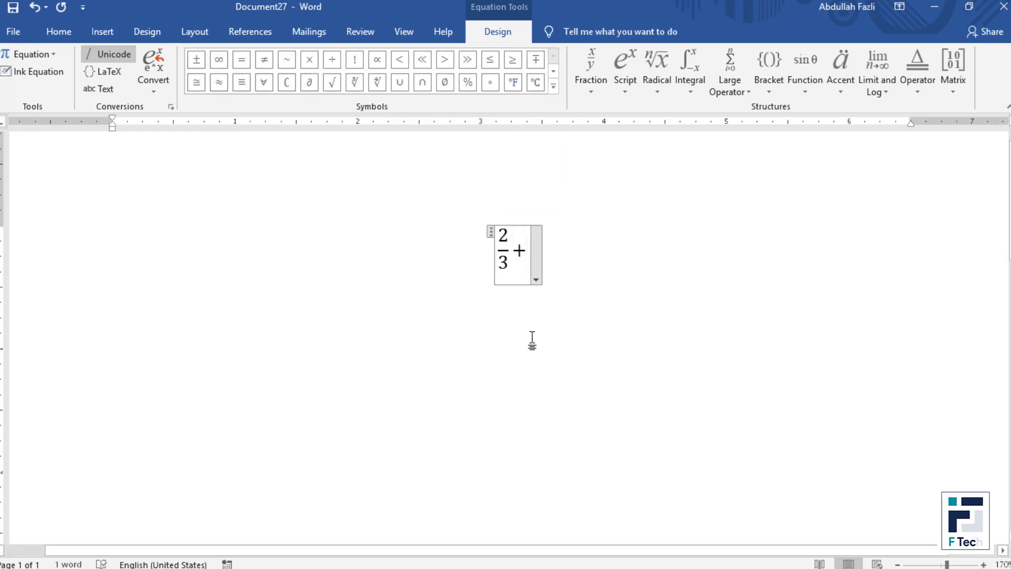
Step: Append a superscript term with base 2 and exponent 3 after the plus sign, followed by an equals sign
click(624, 84)
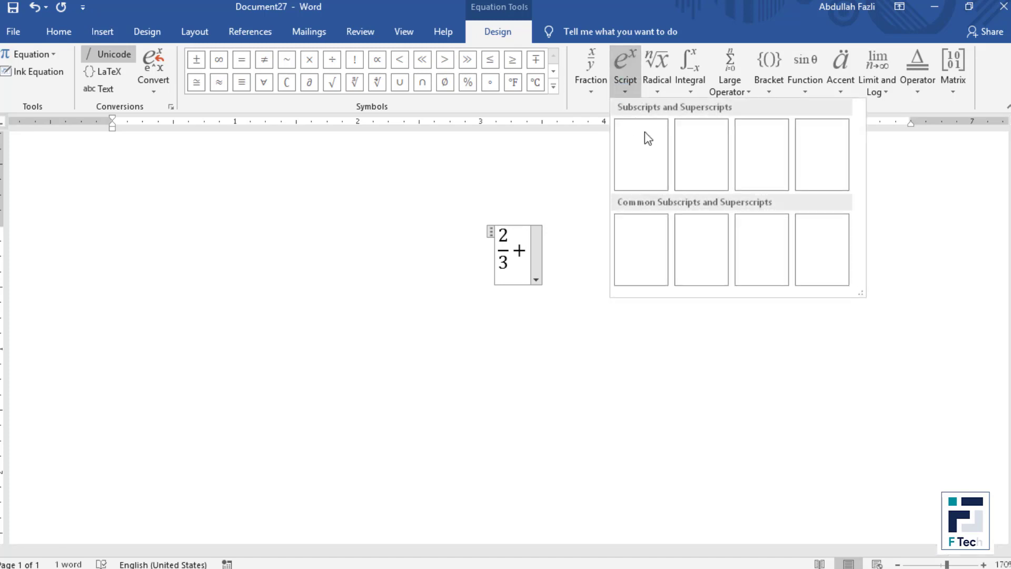
click(653, 163)
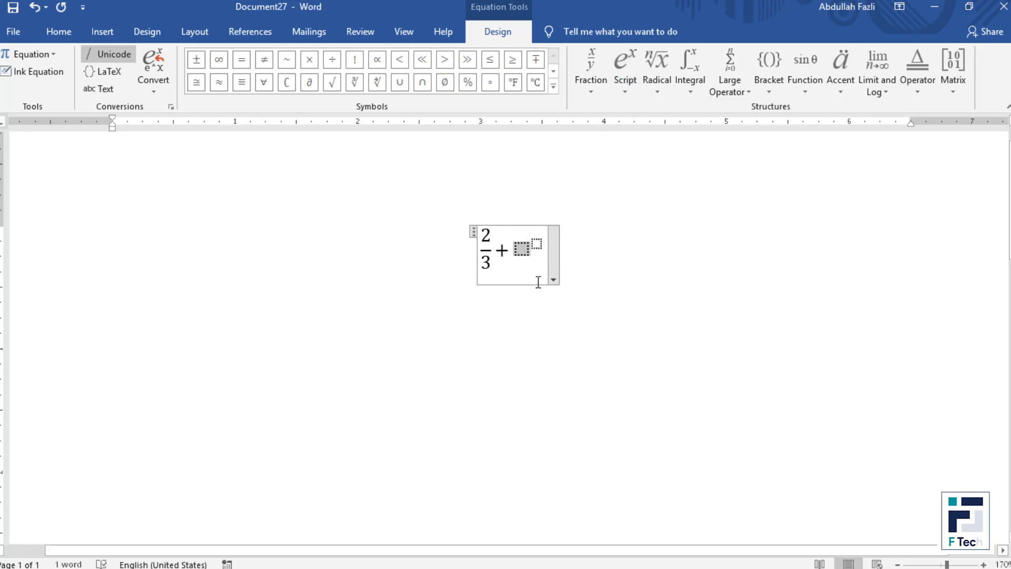
text(2)
click(534, 245)
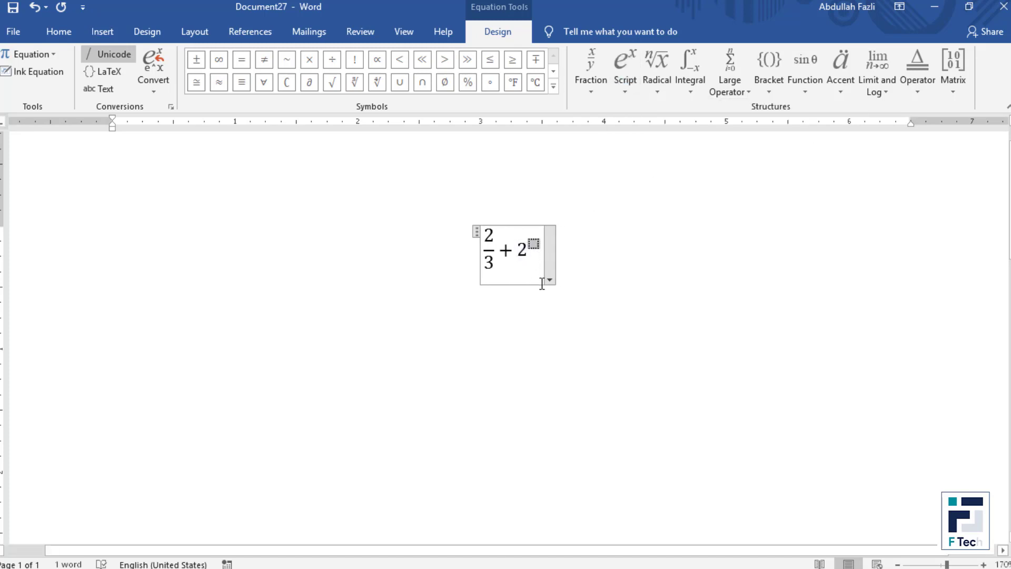
text(3)
key(Right)
text(=)
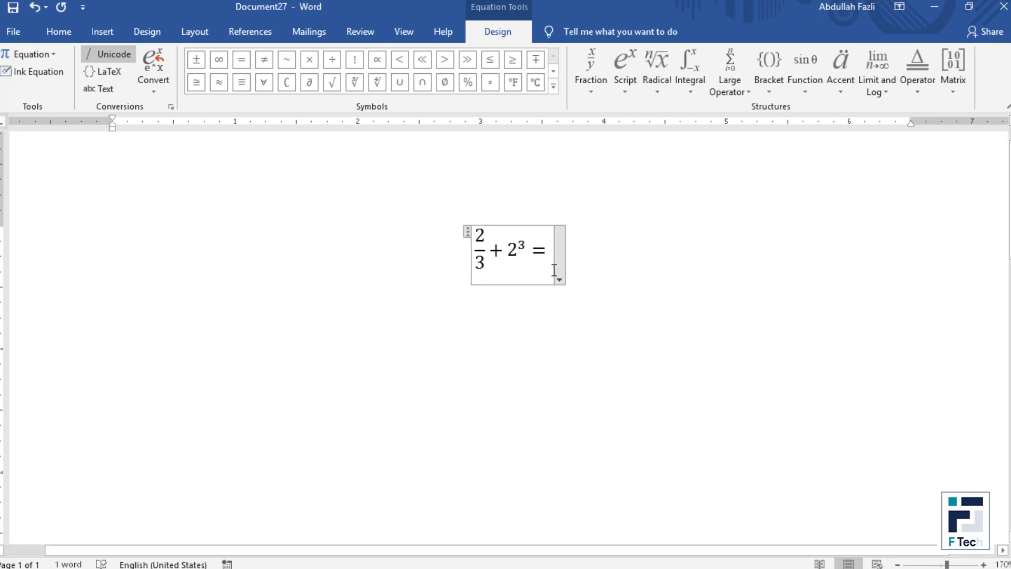
Step: Look through the Fraction, Script, Radical and Integral structures available for the equation
click(530, 322)
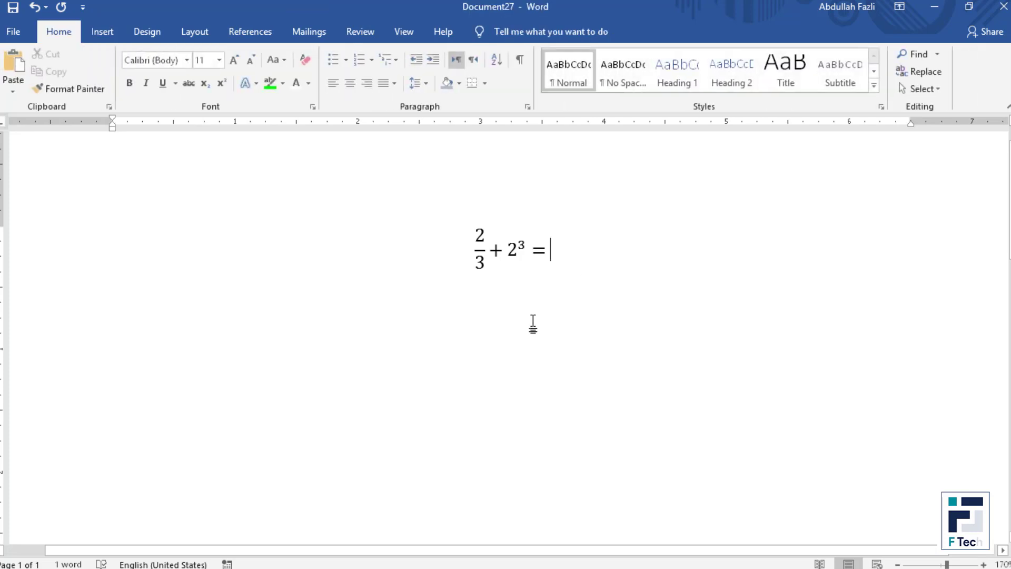
click(527, 268)
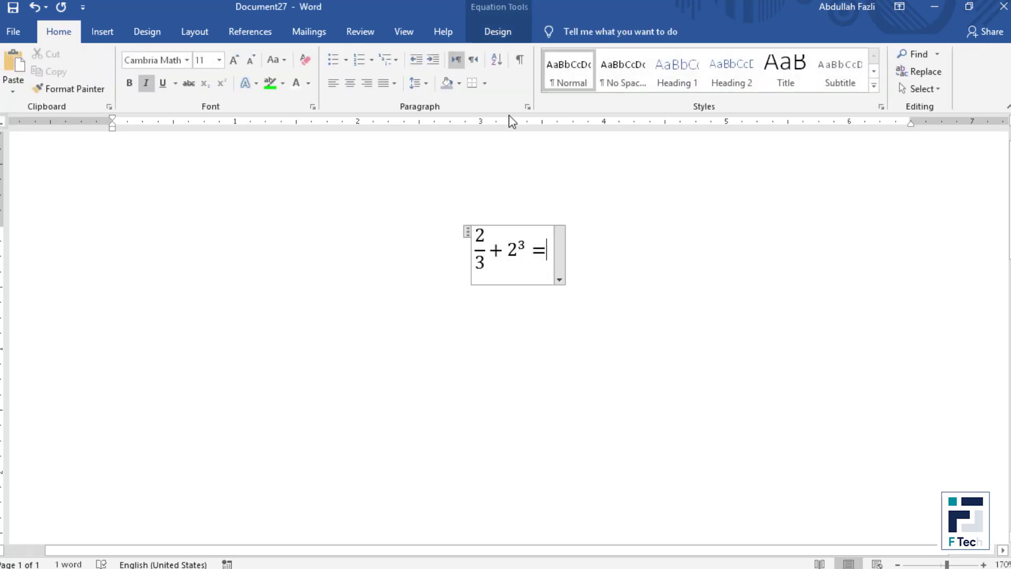
click(484, 30)
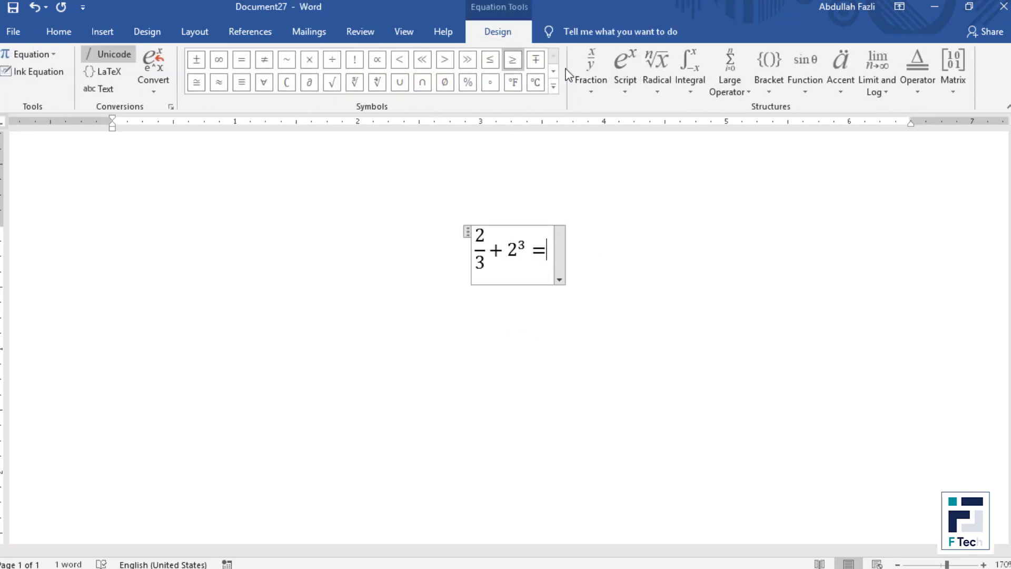
click(600, 93)
click(623, 93)
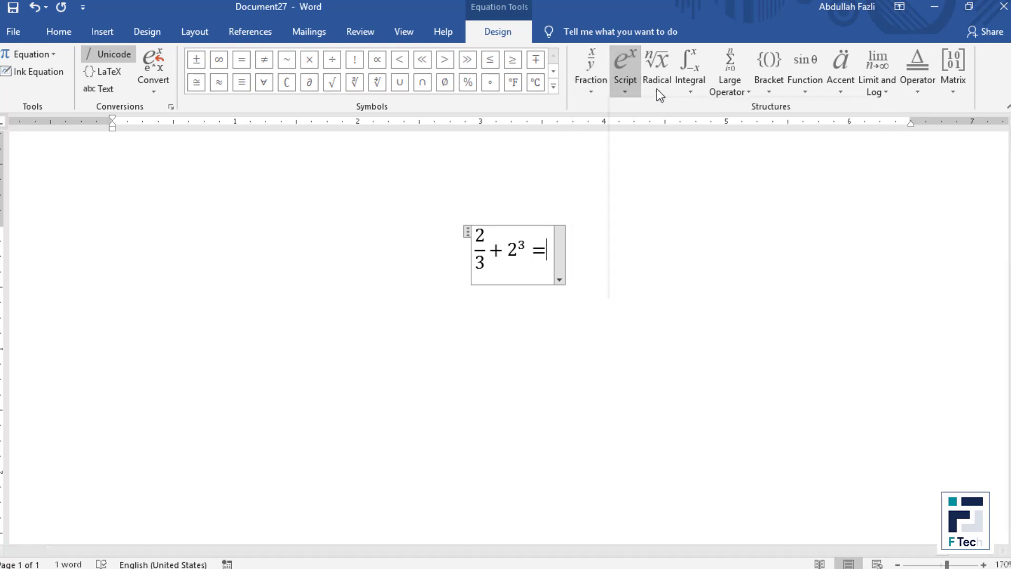
click(657, 91)
click(692, 91)
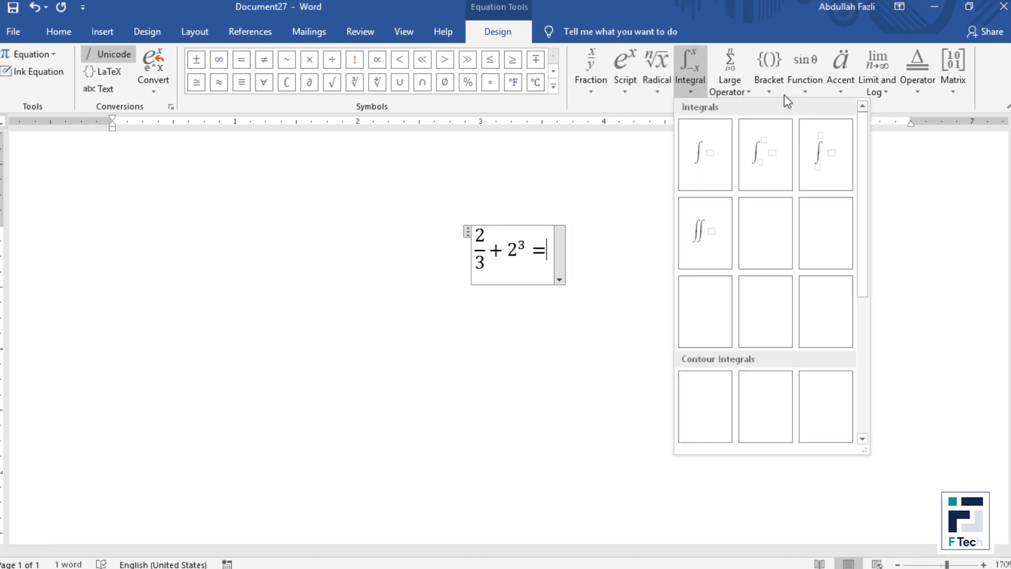
key(Escape)
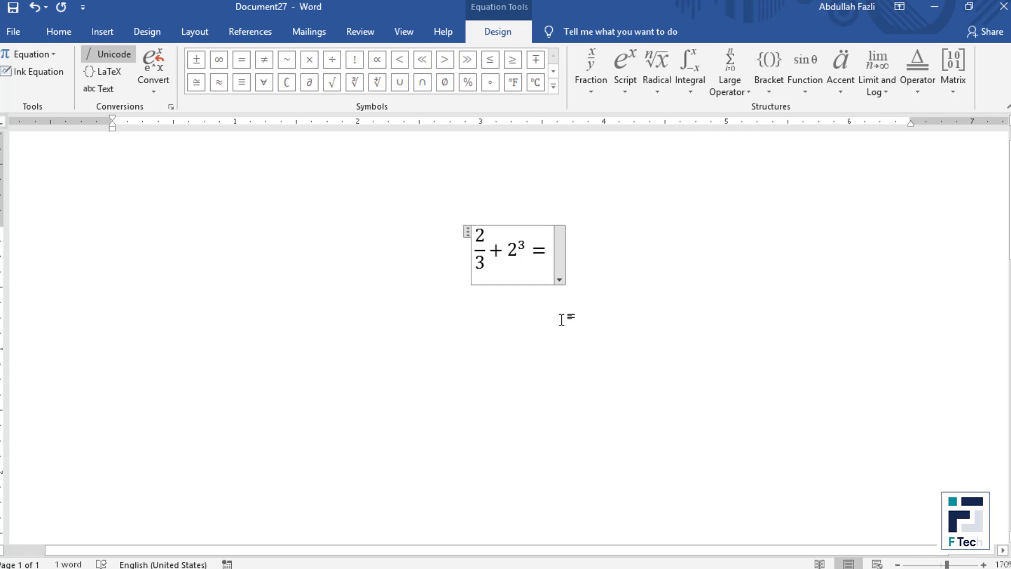
Step: Delete the entire equation from the page
scroll(561, 319, down, 4)
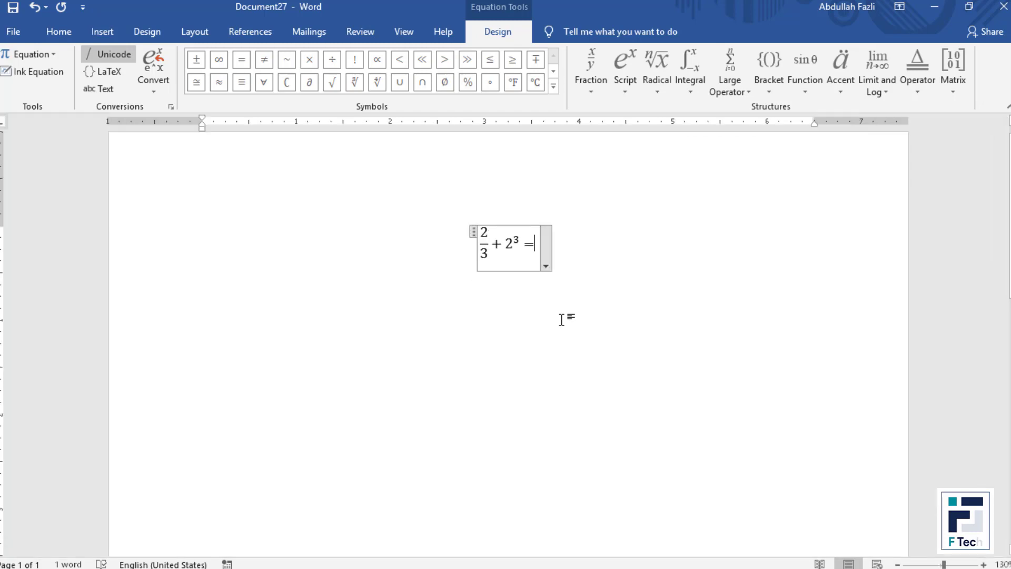
click(572, 274)
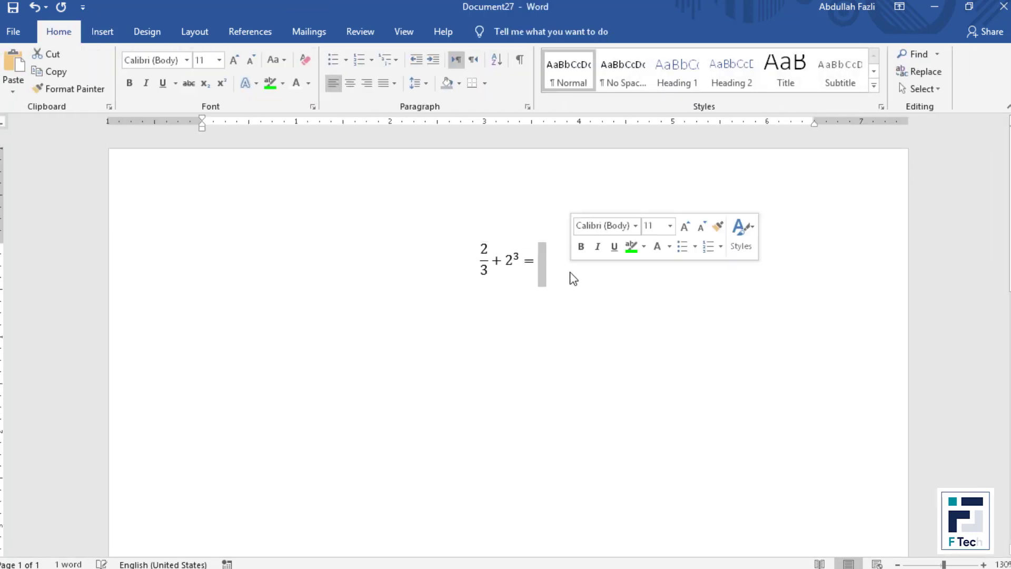
click(555, 275)
key(BackSpace)
key(BackSpace)
key(BackSpace)
key(BackSpace)
key(BackSpace)
key(BackSpace)
key(BackSpace)
key(BackSpace)
key(BackSpace)
key(BackSpace)
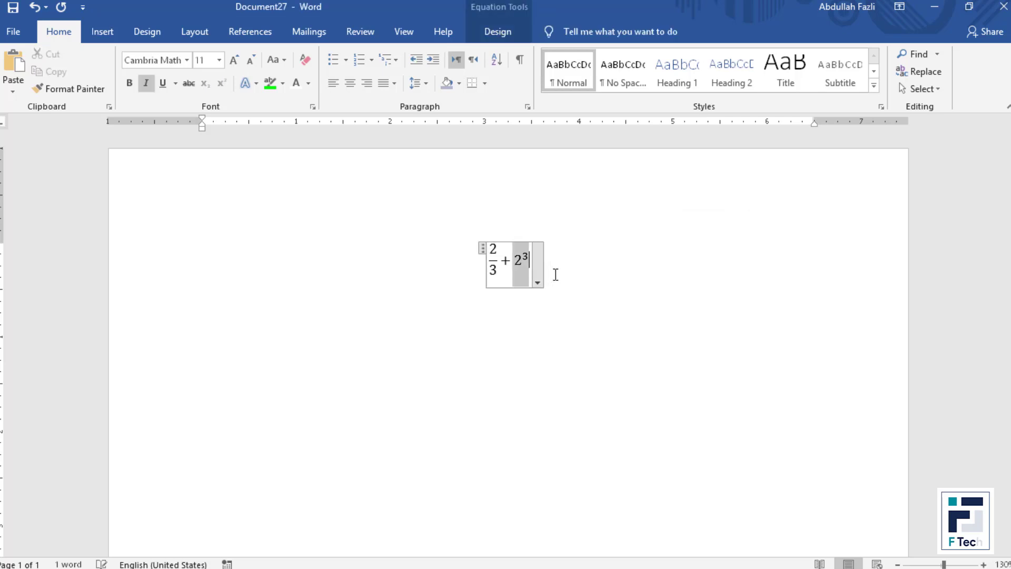
key(BackSpace)
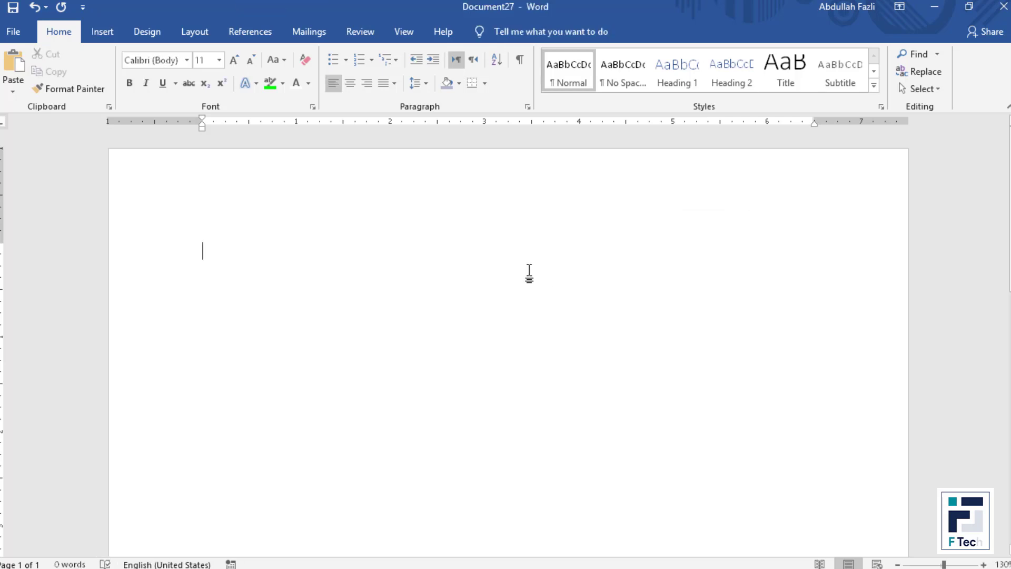
Step: Insert the omega symbol (Ω) at the start of the blank document
click(109, 37)
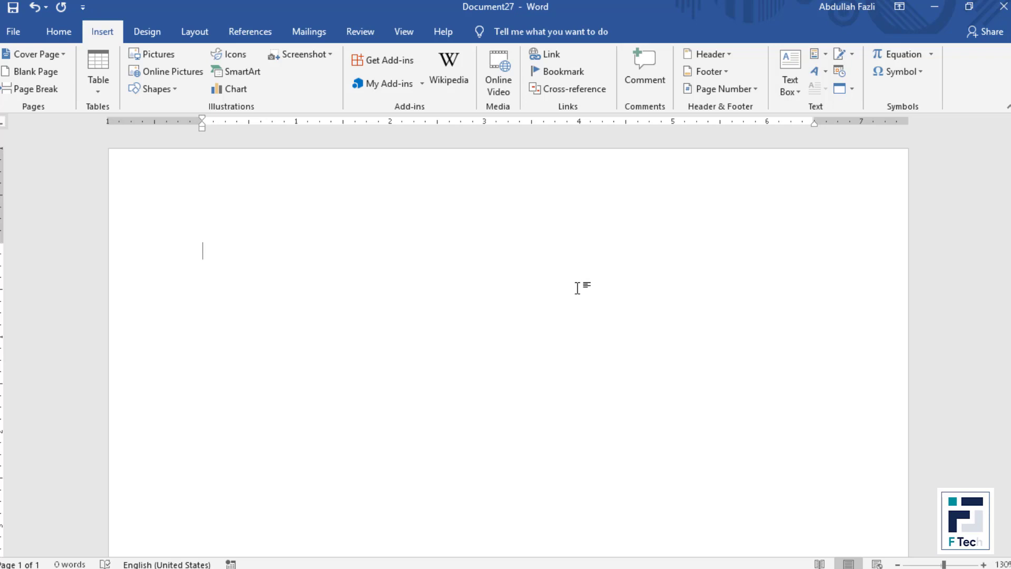
click(906, 74)
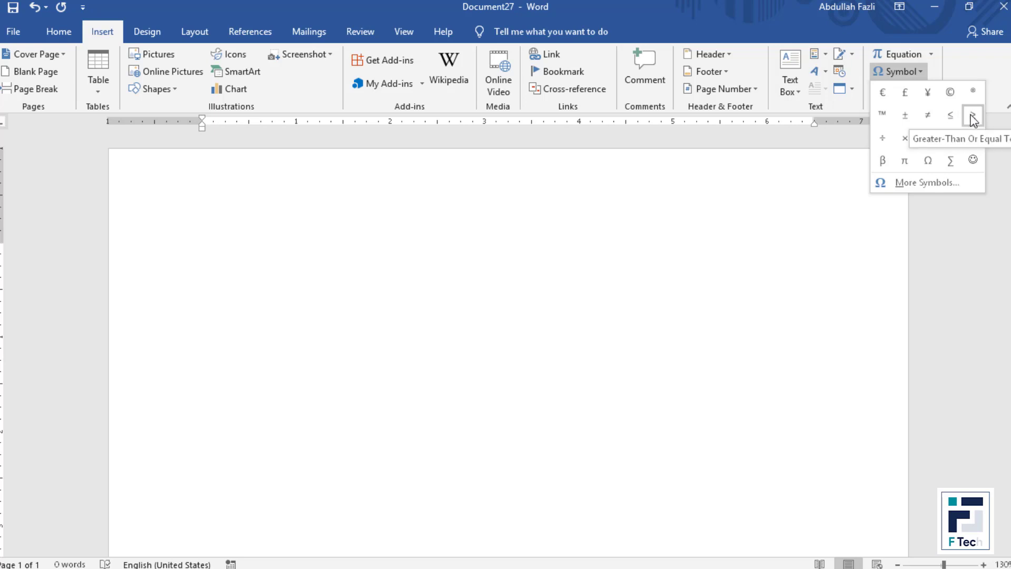
click(690, 259)
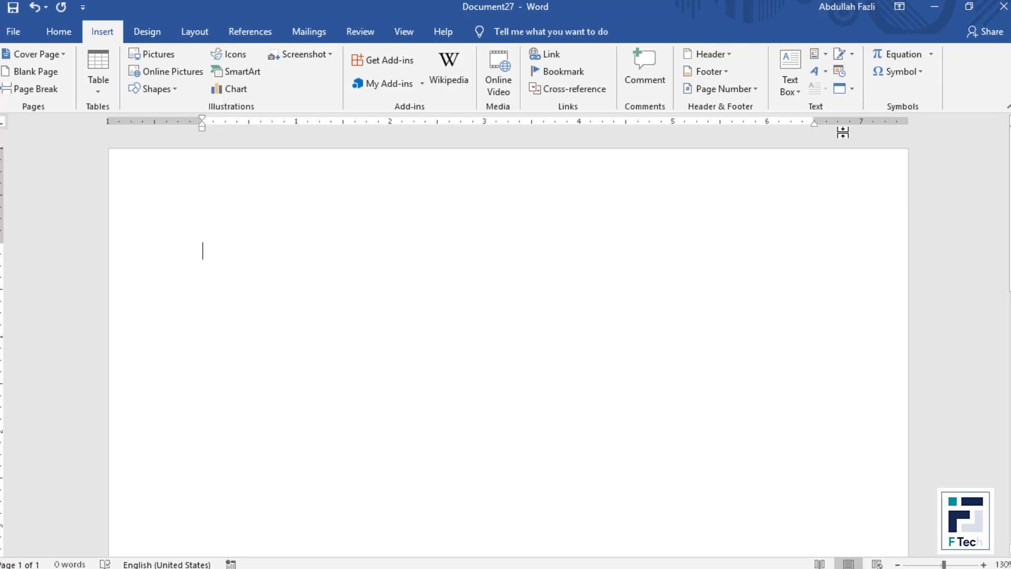
click(910, 72)
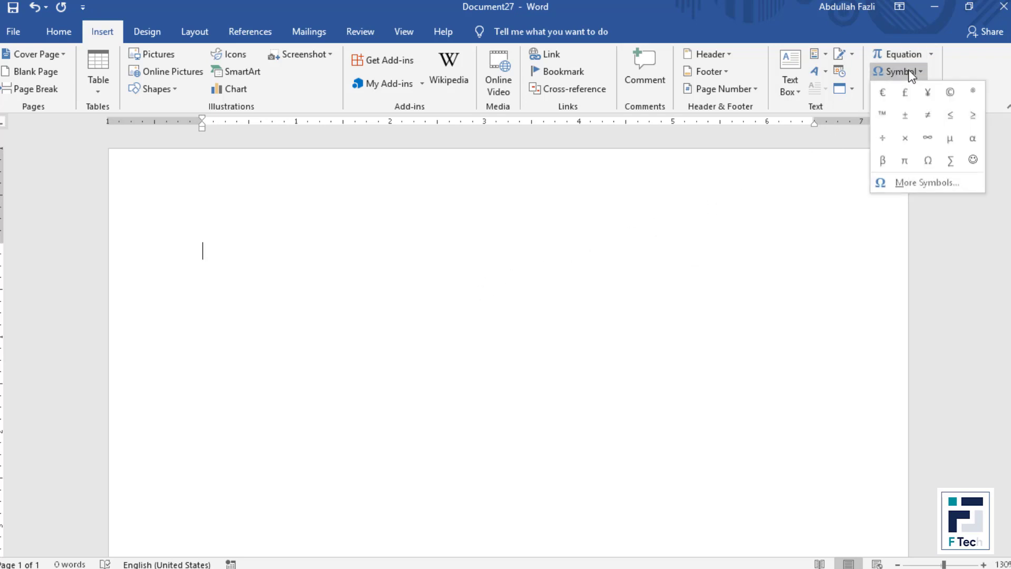
click(928, 160)
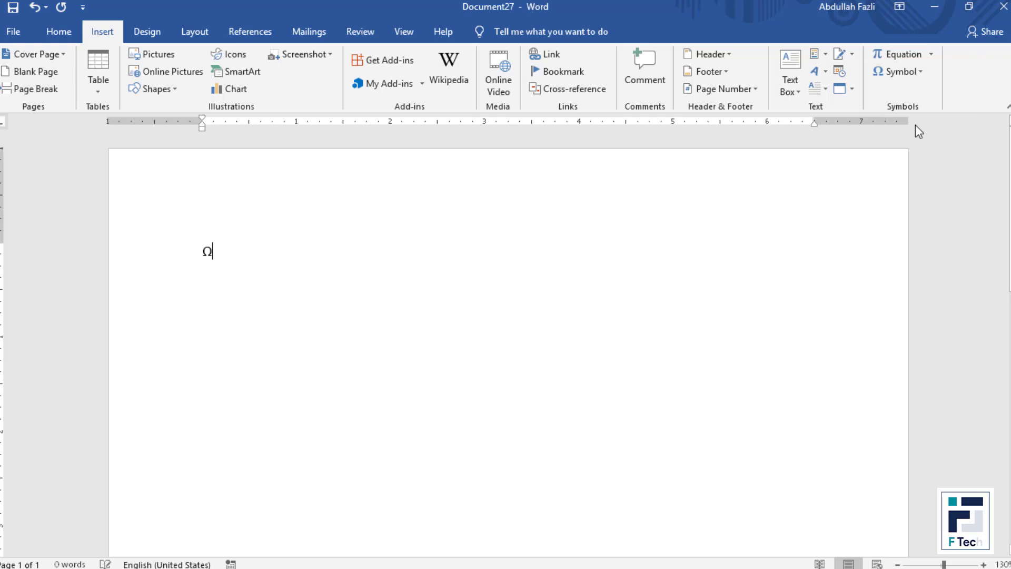
Step: Insert the Circled Digit Eight symbol from the full symbol set after the omega and close the Symbol dialog
click(902, 70)
click(912, 182)
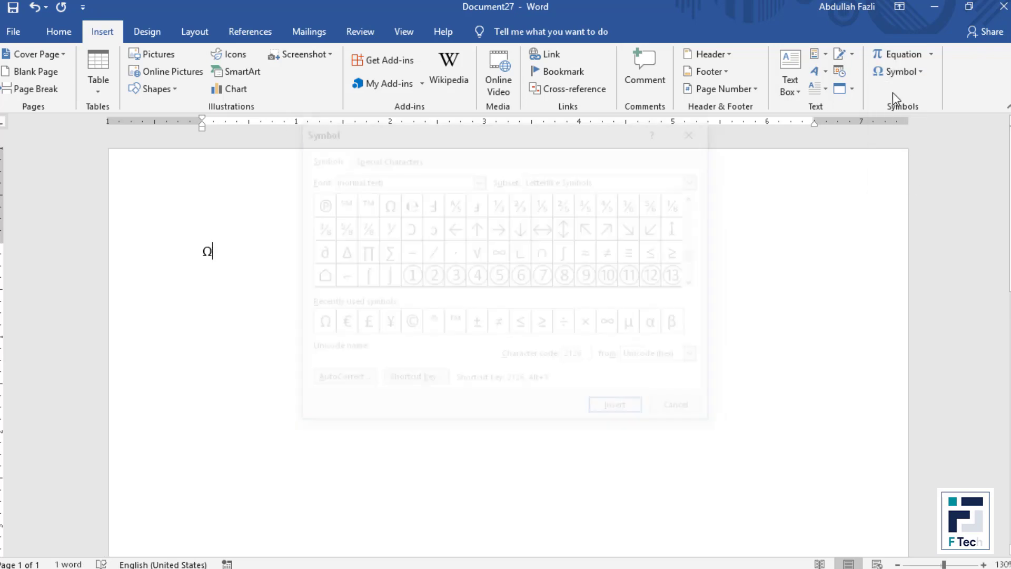
click(476, 276)
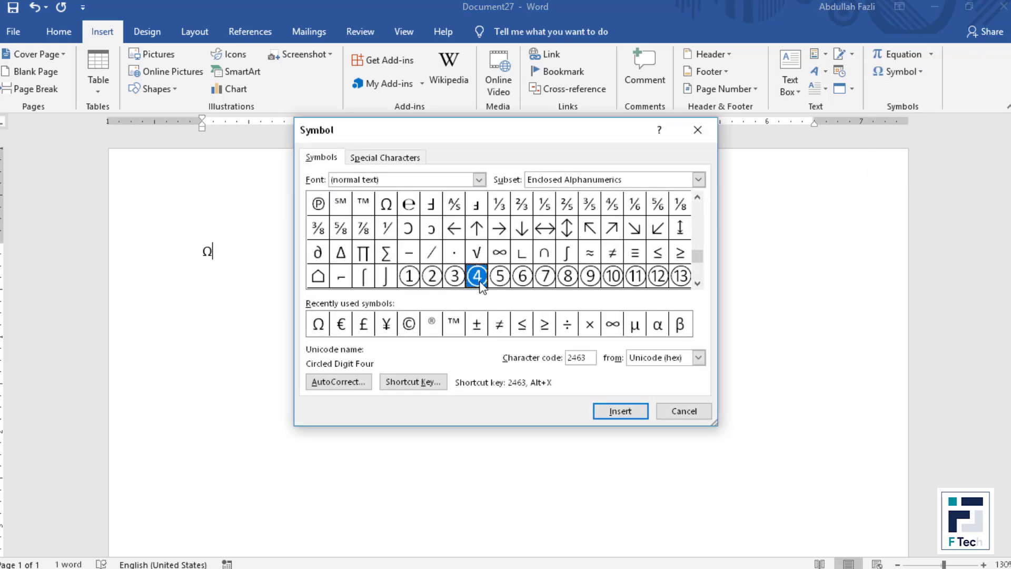
click(529, 279)
click(567, 276)
click(608, 412)
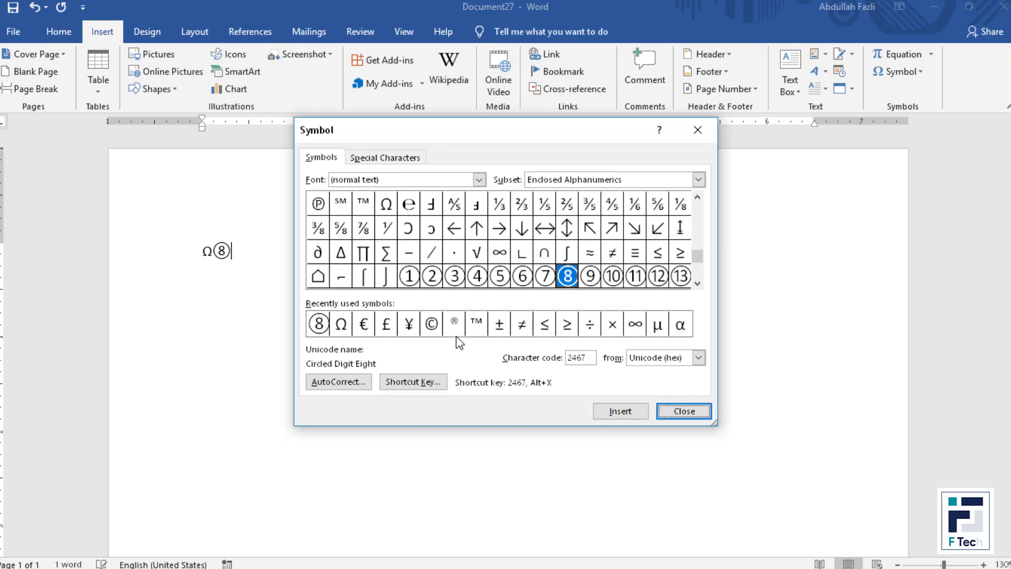
click(679, 410)
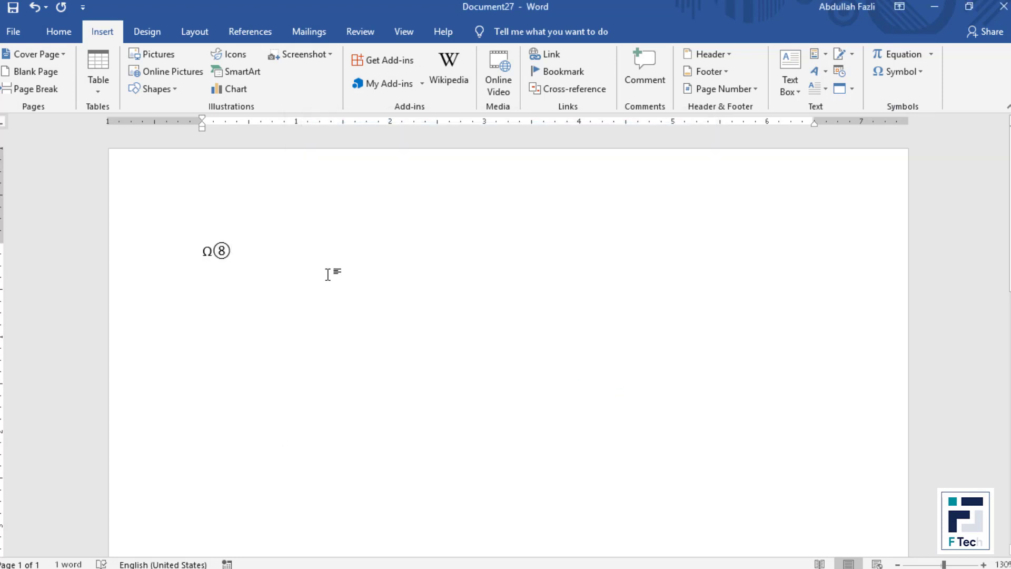
click(143, 31)
click(105, 33)
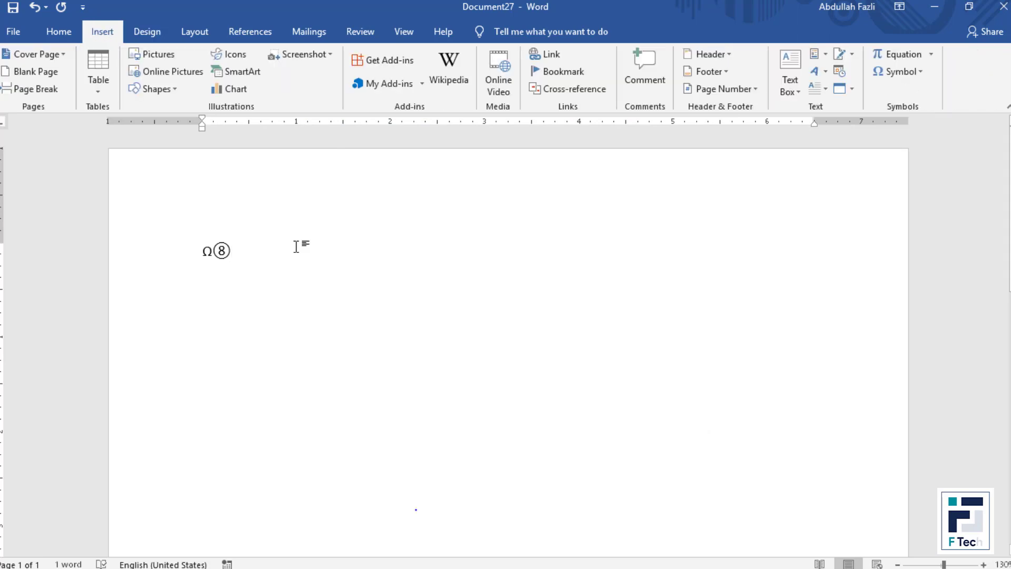